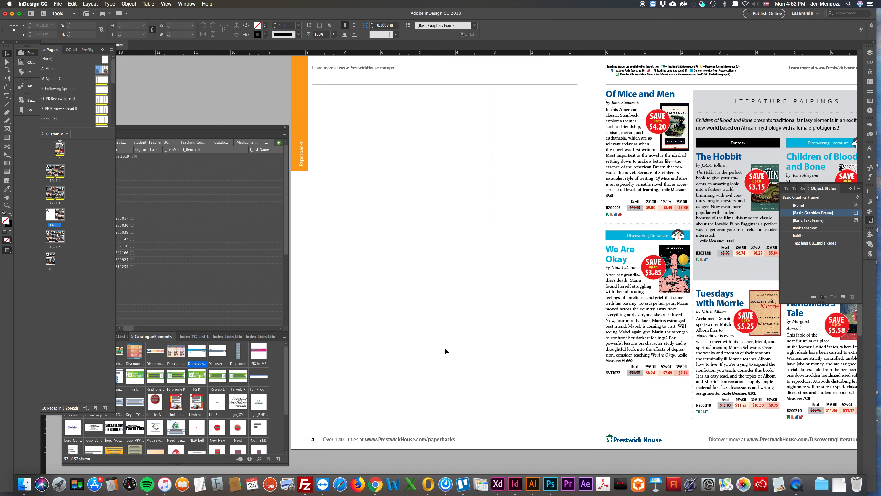
Move the catalog data and library panels higher, reorder the CatalogueElements library beside the Catalog Studio Library, and show the Catalog Studio Library
scroll(475, 297, left, 1)
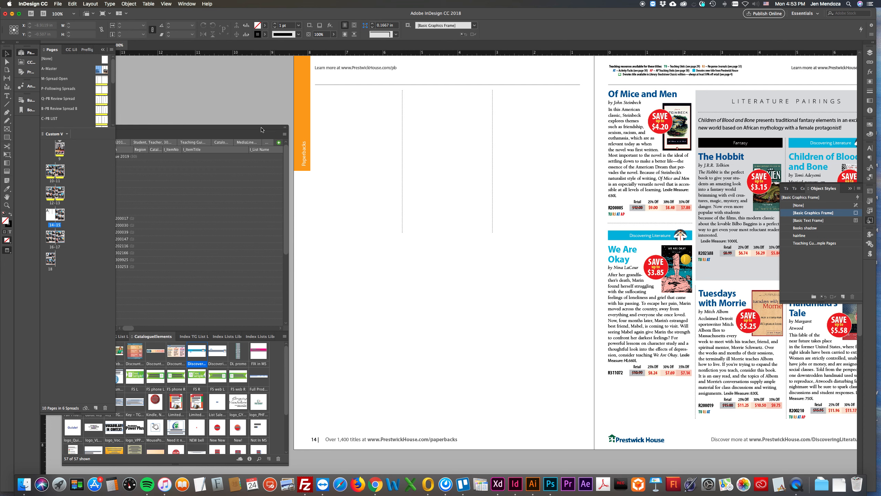
drag(261, 129, 255, 71)
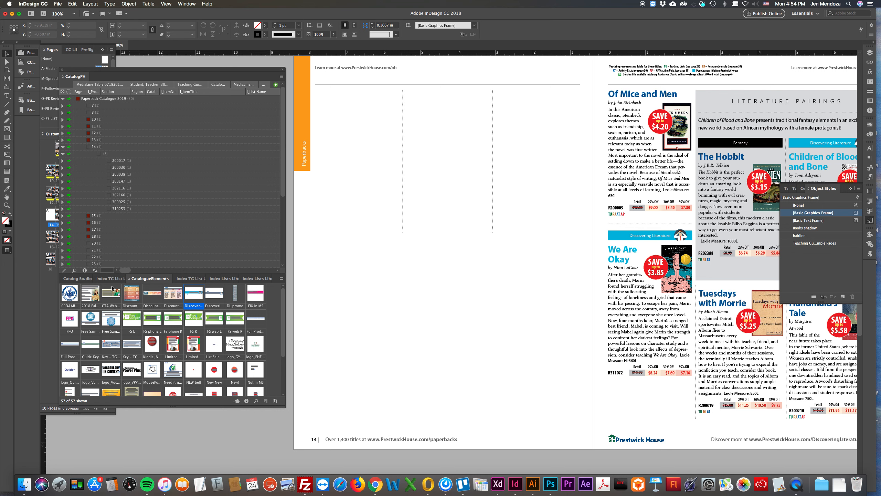
click(76, 279)
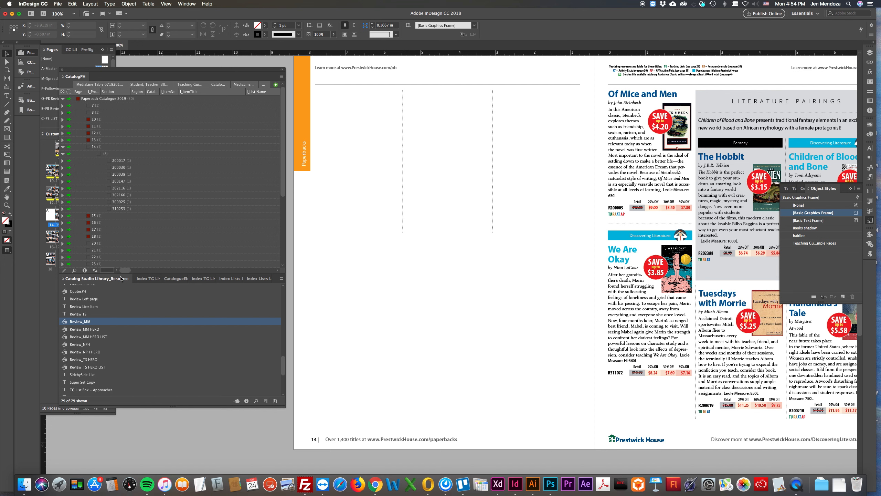
click(173, 278)
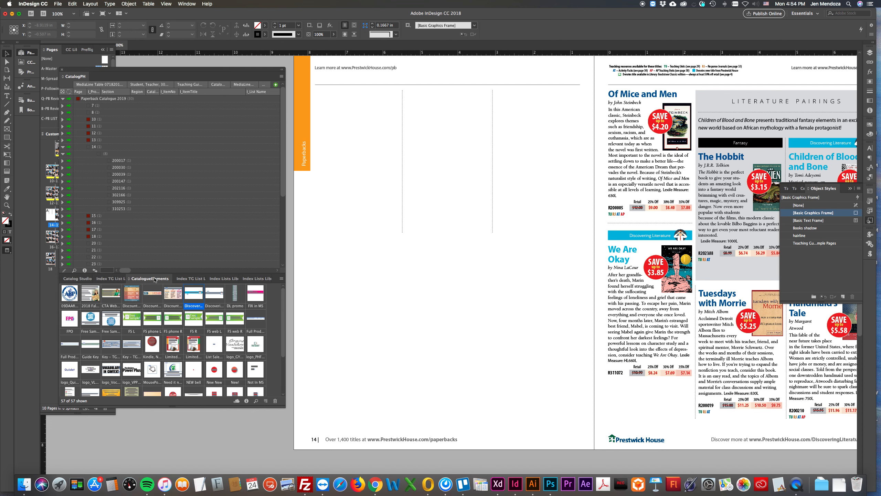
drag(156, 280, 120, 279)
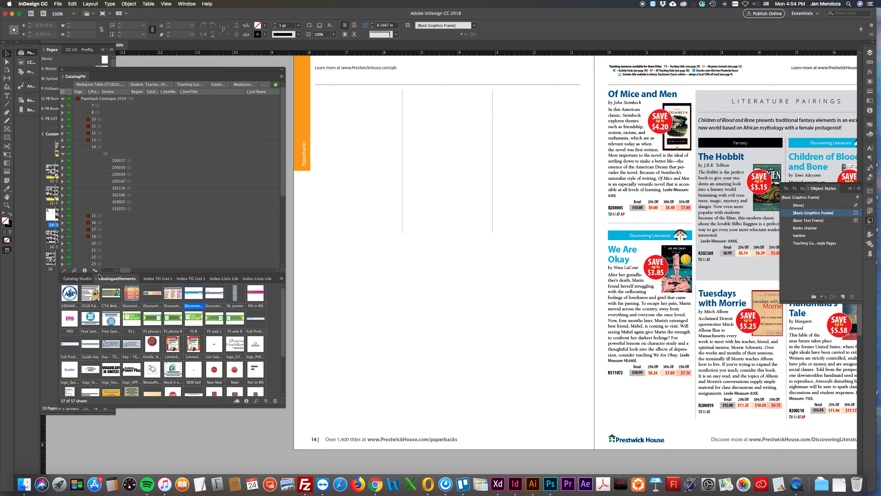
click(74, 279)
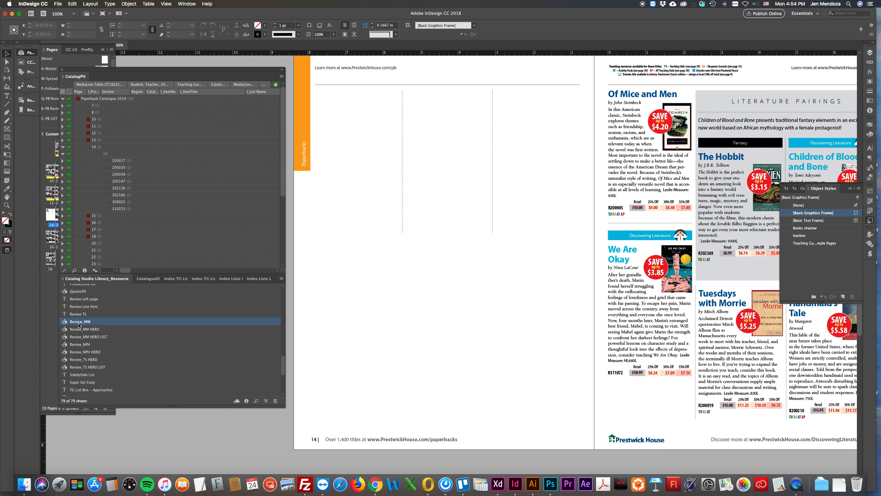
Expand every item group under page 14 of the Paperback Catalogue 2019 data to reveal the title rows
scroll(79, 325, down, 3)
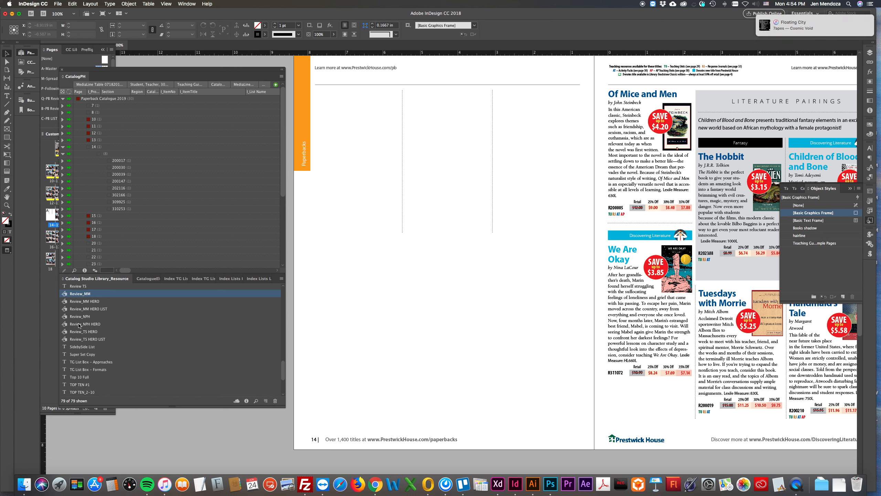
scroll(79, 325, up, 8)
scroll(79, 326, up, 7)
scroll(79, 324, up, 10)
scroll(80, 325, up, 3)
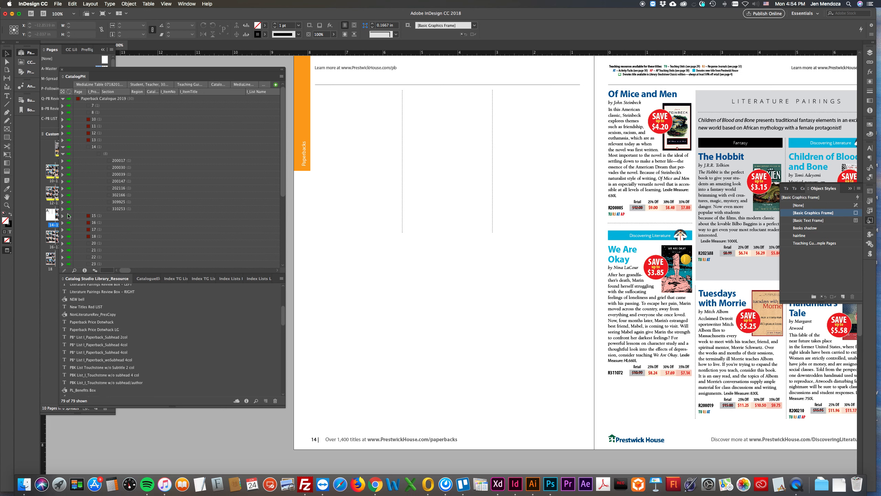
click(62, 209)
click(63, 201)
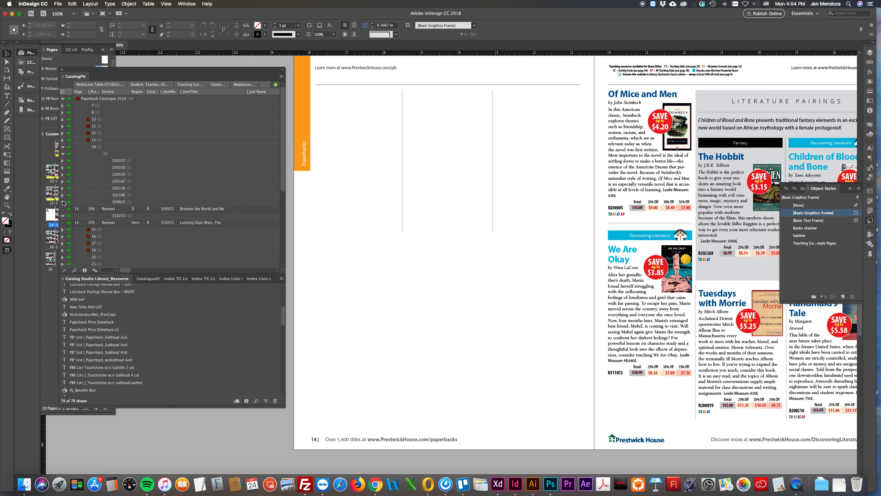
click(63, 195)
click(62, 188)
click(63, 181)
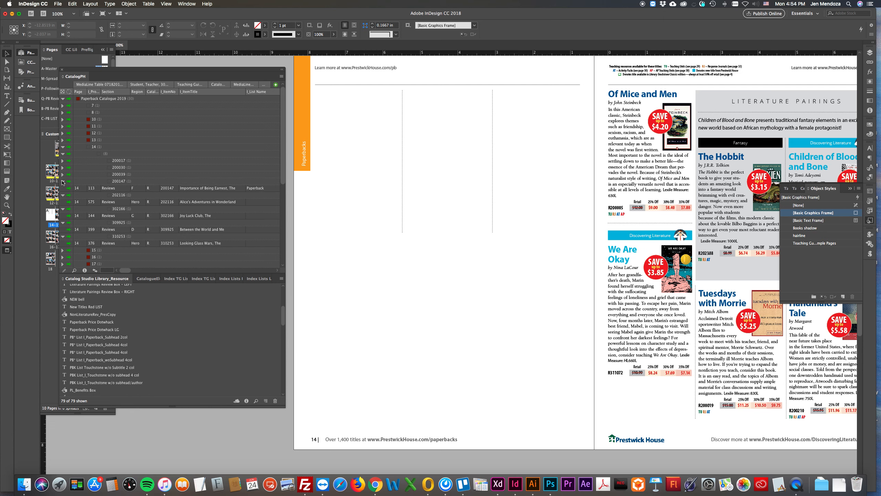
click(62, 174)
click(63, 167)
click(62, 160)
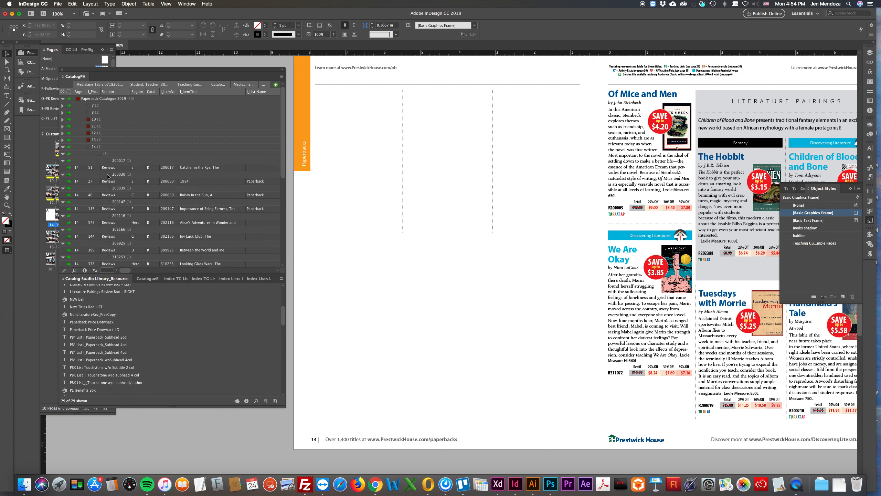
scroll(162, 188, down, 3)
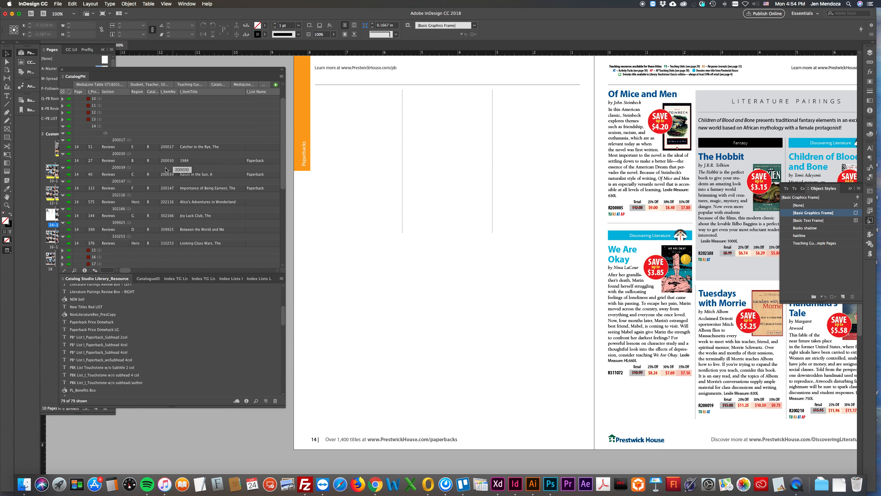
Review the field hierarchy in the catalog data's grouping configuration and close it without changes
click(281, 76)
mouse_move(311, 111)
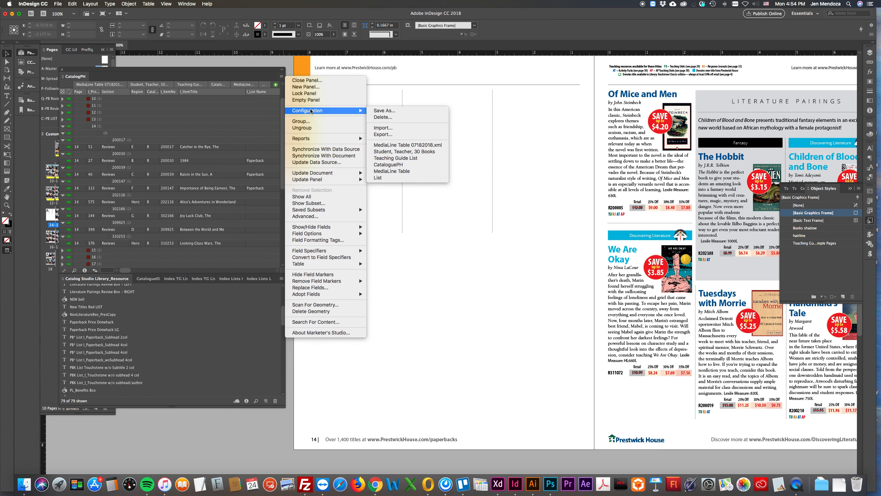
click(302, 122)
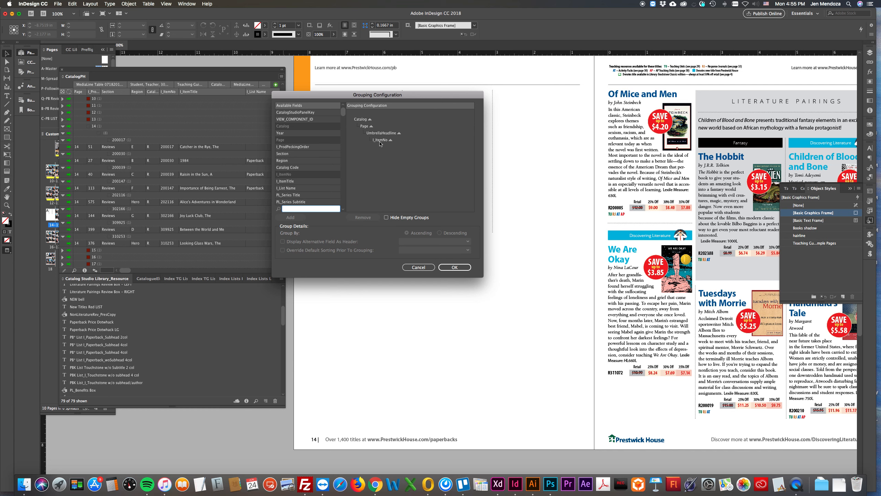
click(419, 268)
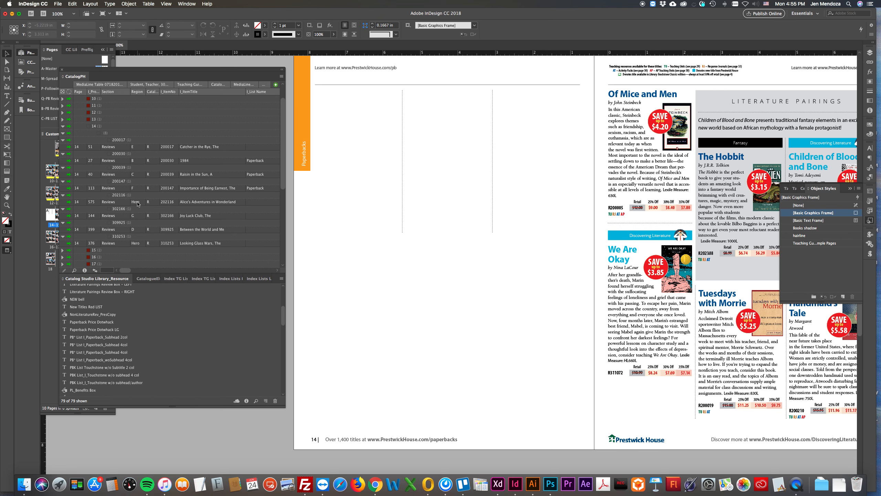
Highlight the Alice's Adventures in Wonderland and Looking Glass Wars rows and examine the finished Literature Pairings layout on page 15
click(64, 203)
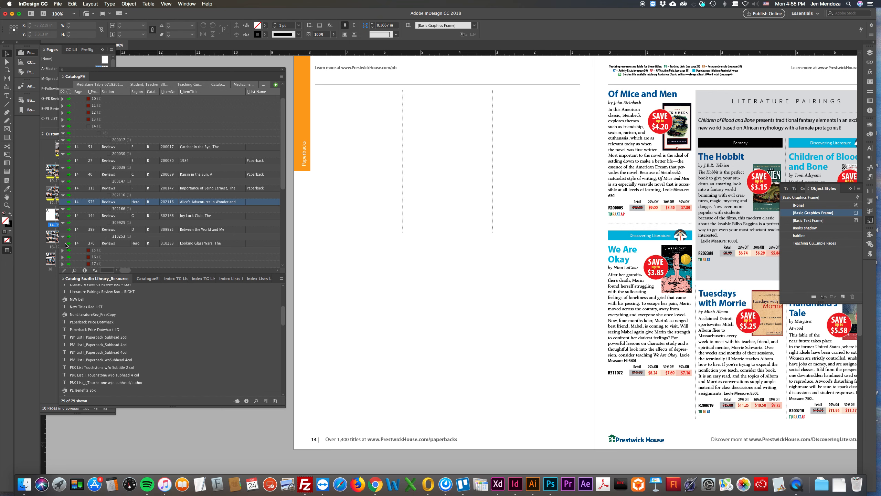
super+click(66, 244)
scroll(422, 197, right, 5)
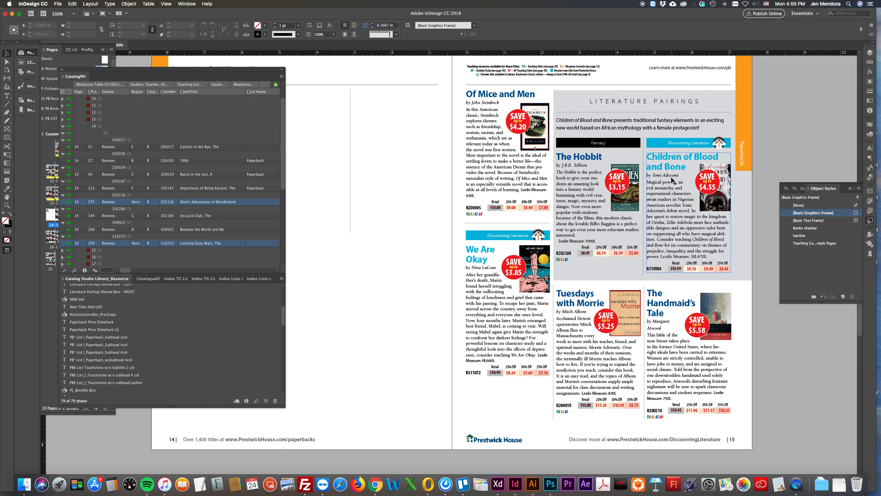
scroll(379, 161, left, 5)
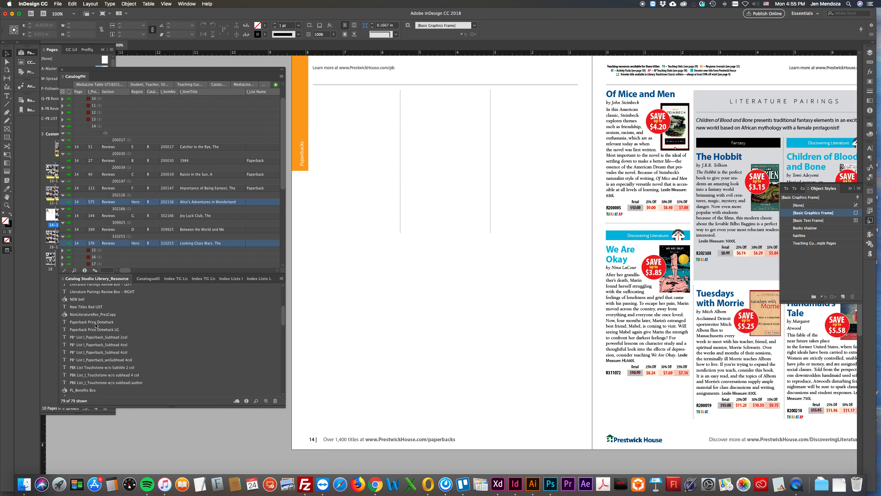
Select only the Looking Glass Wars row and place the Literature Pairings Review Box – LEFT library item in the lower-left area of page 14
scroll(95, 324, up, 2)
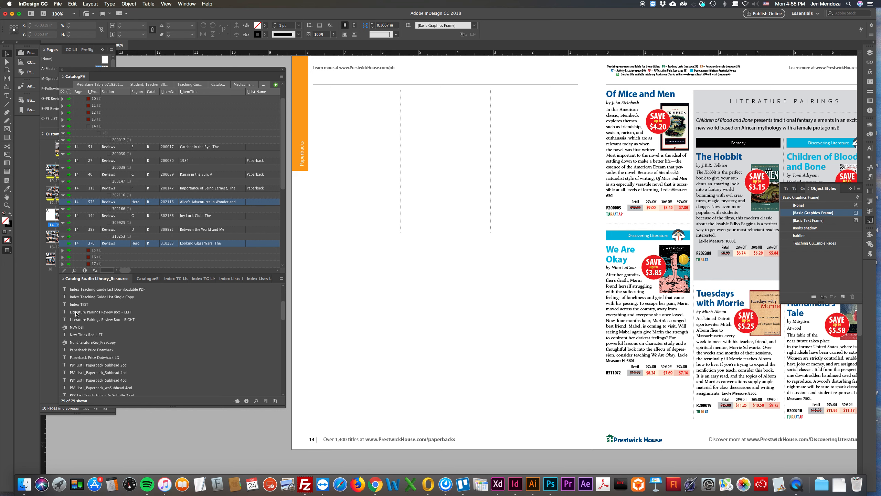
click(64, 243)
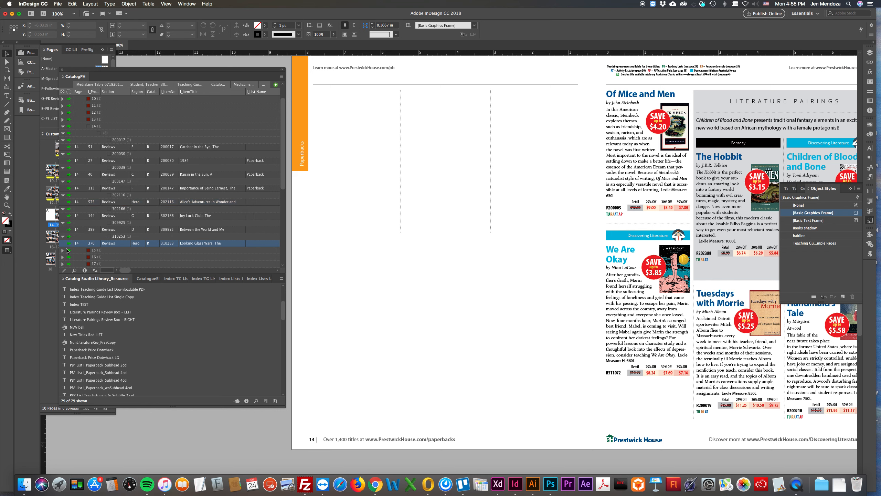
click(79, 313)
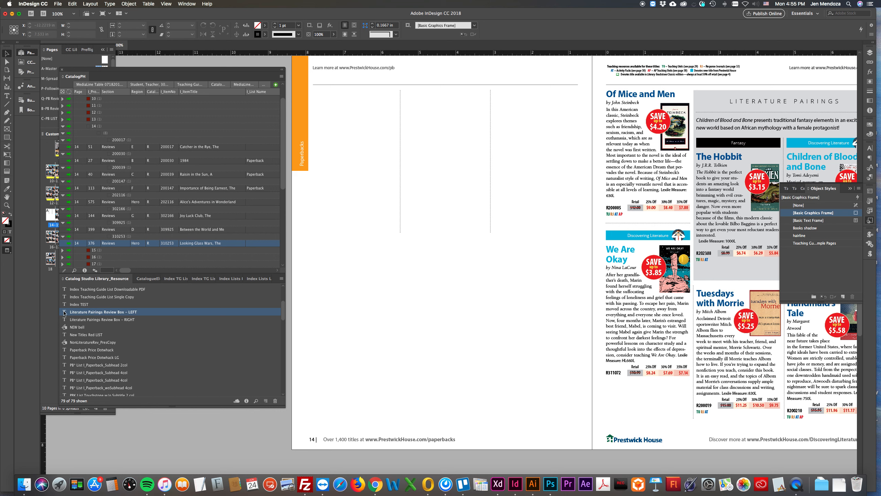
drag(64, 312, 387, 335)
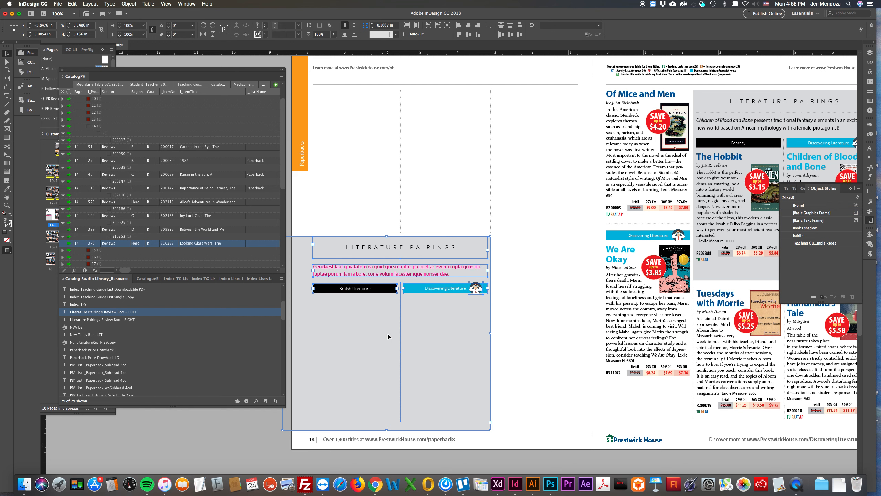
click(273, 431)
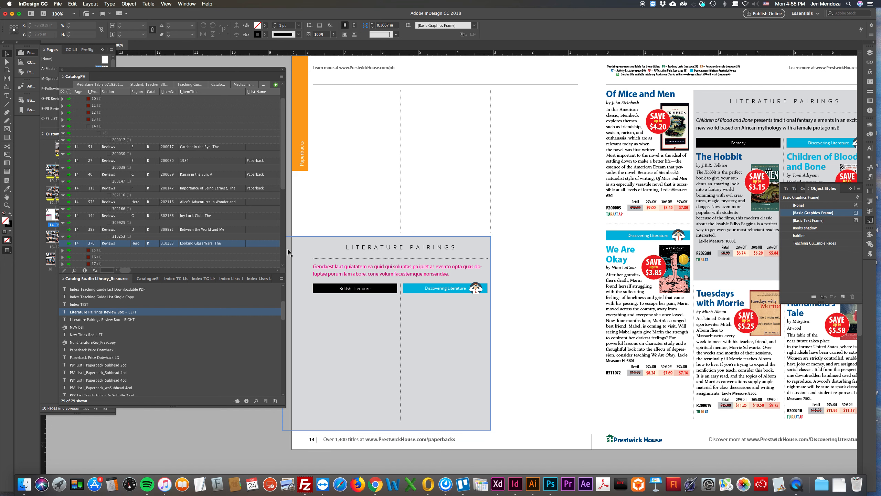
Place the Review_MM template for The Looking Glass Wars beneath the Discovering Literature heading in the pairings box
scroll(374, 277, down, 2)
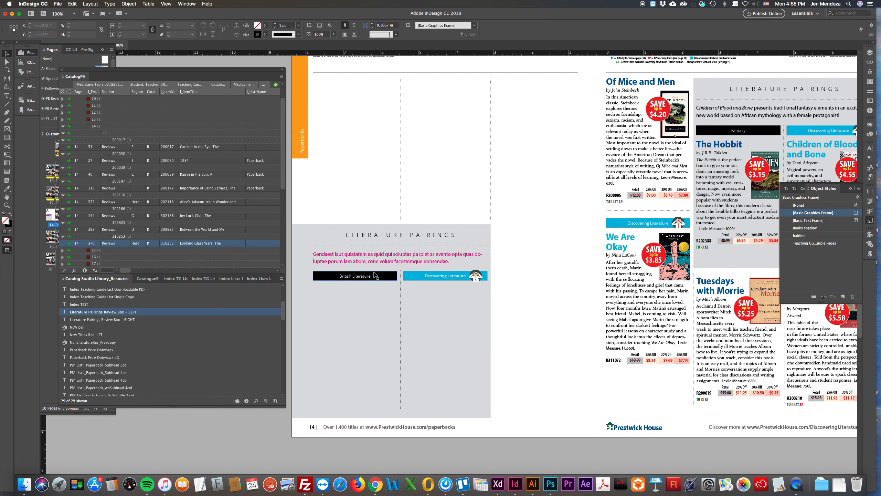
scroll(373, 277, down, 3)
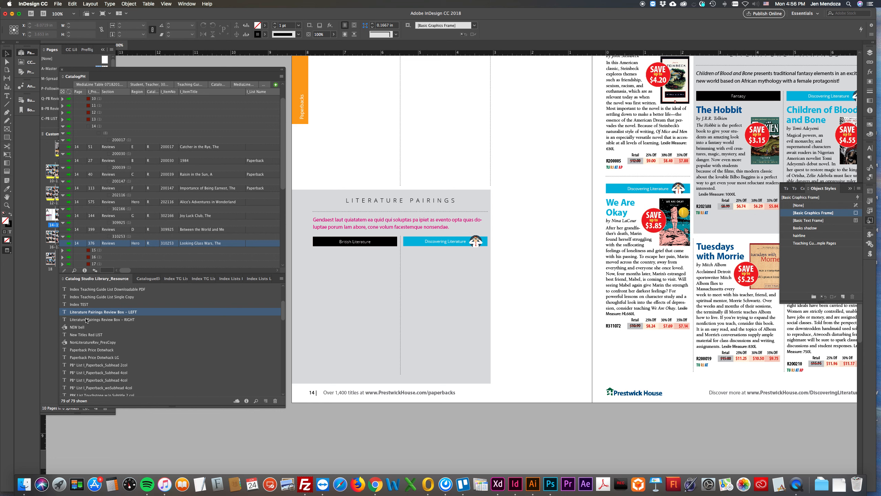
scroll(86, 320, down, 10)
scroll(86, 320, down, 5)
scroll(80, 358, down, 4)
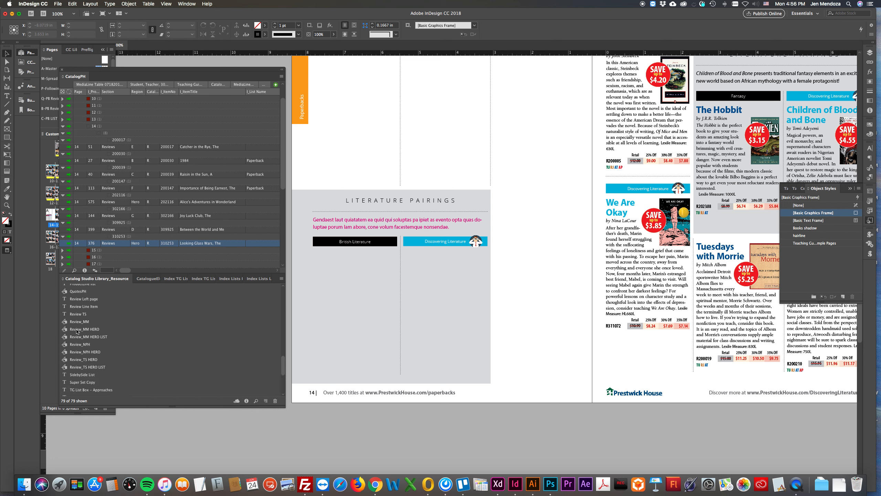
scroll(80, 331, down, 1)
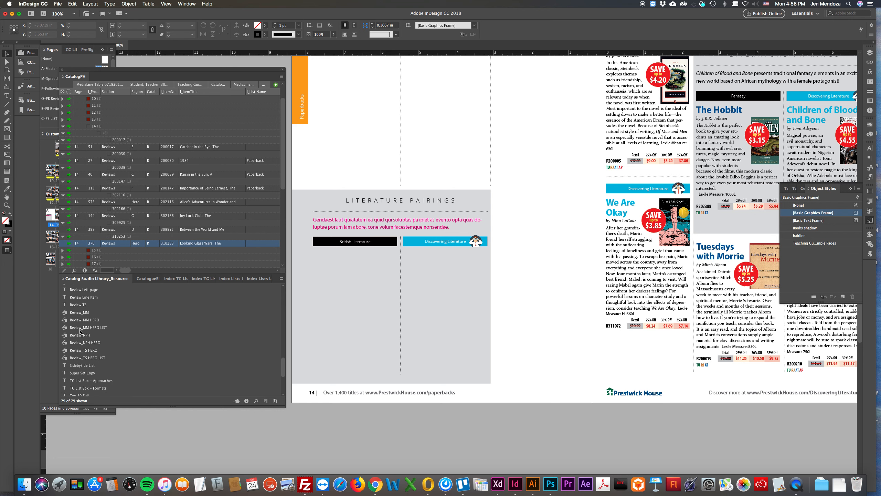
click(75, 312)
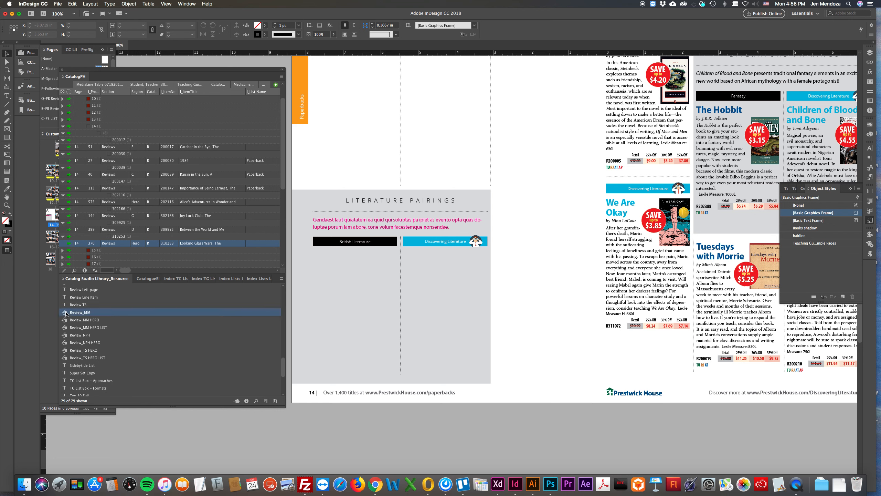
drag(64, 313, 445, 308)
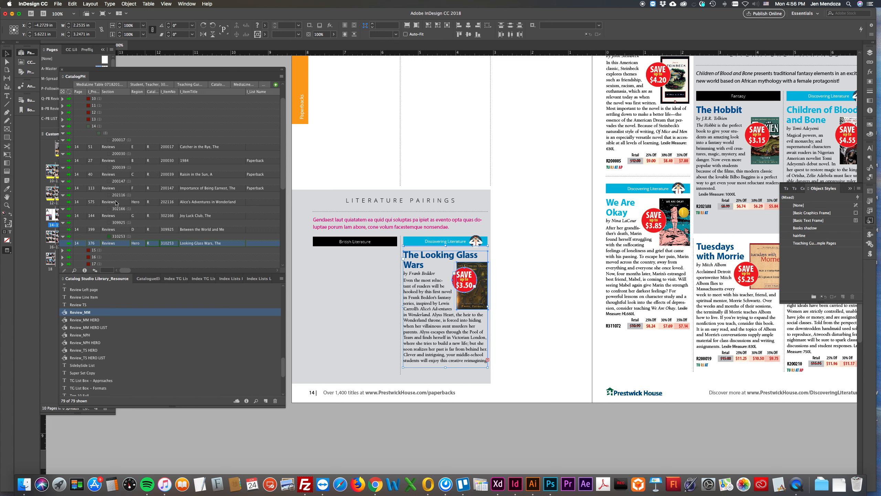
Place the Review_MM template for Alice's Adventures in Wonderland beneath the British Literature heading, and deselect the placed review
click(196, 200)
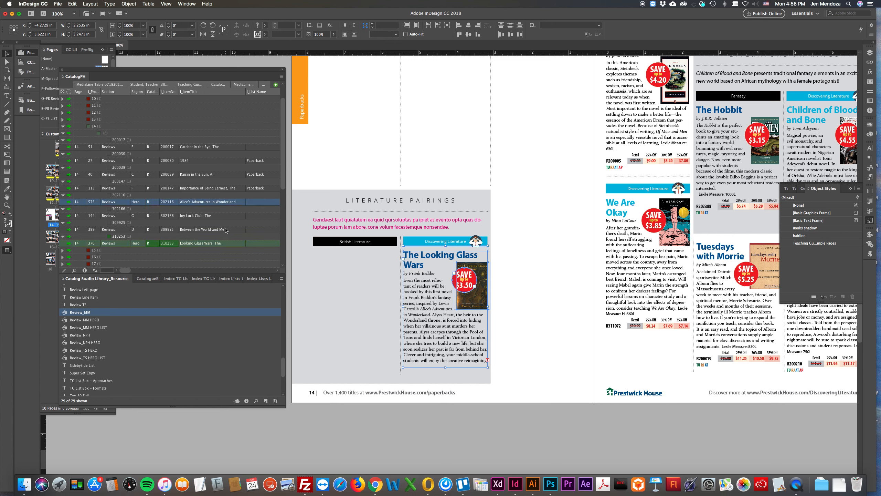
drag(68, 313, 354, 307)
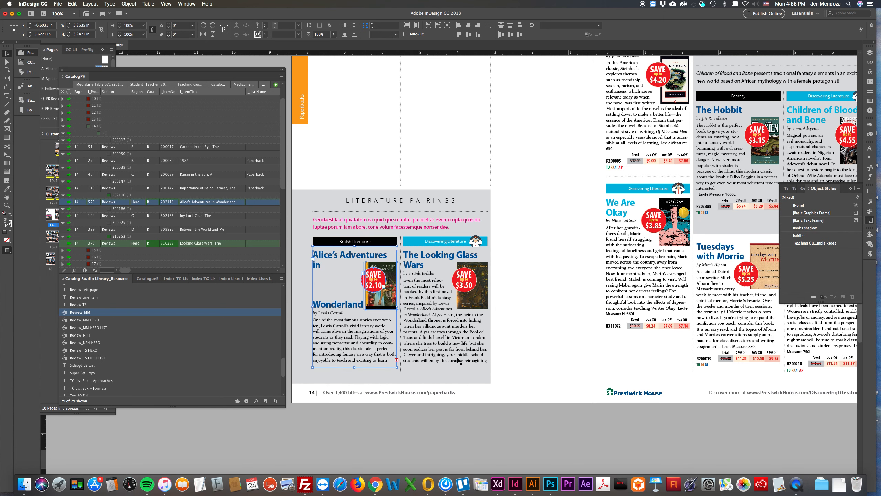
click(499, 412)
Delete the dotted rules directly beneath the British Literature and Discovering Literature headings in the page 14 pairings box
super+click(358, 252)
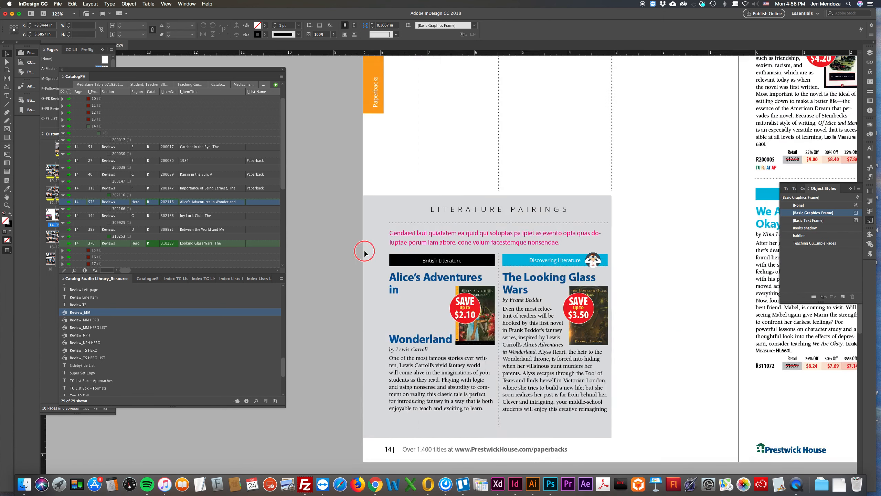
super+click(364, 252)
super+click(371, 251)
super+click(561, 297)
drag(682, 327, 446, 162)
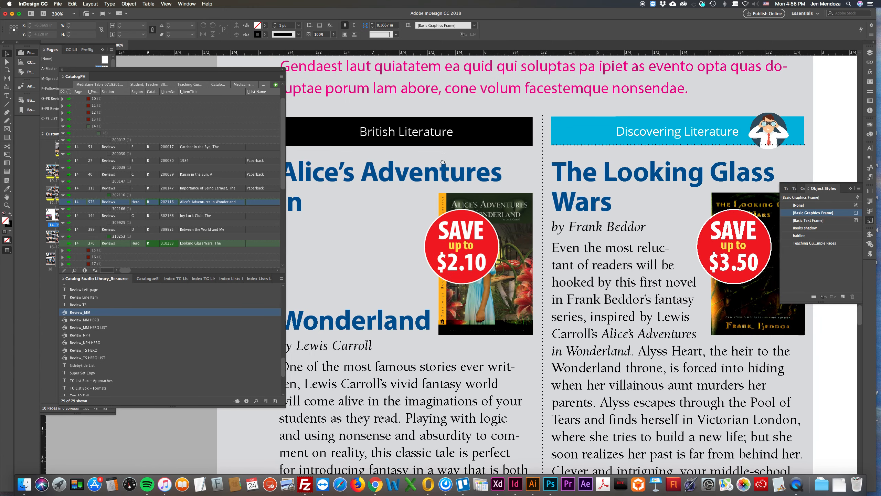
click(507, 145)
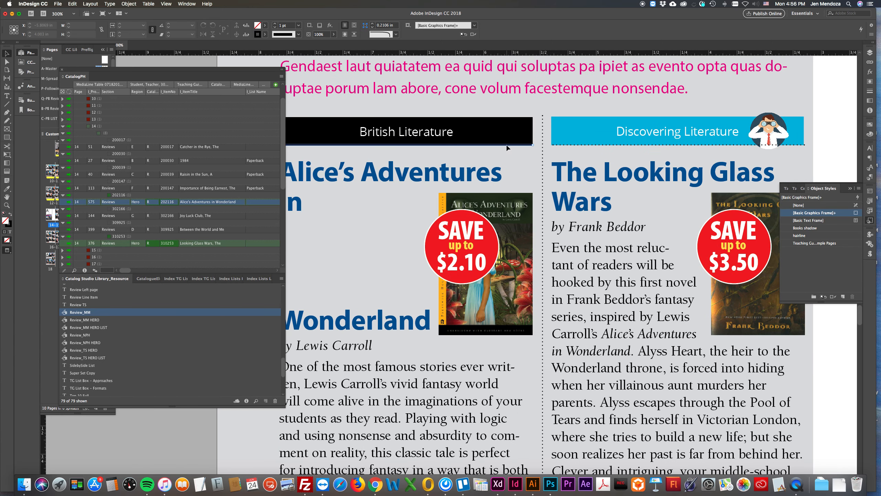
shift+click(574, 144)
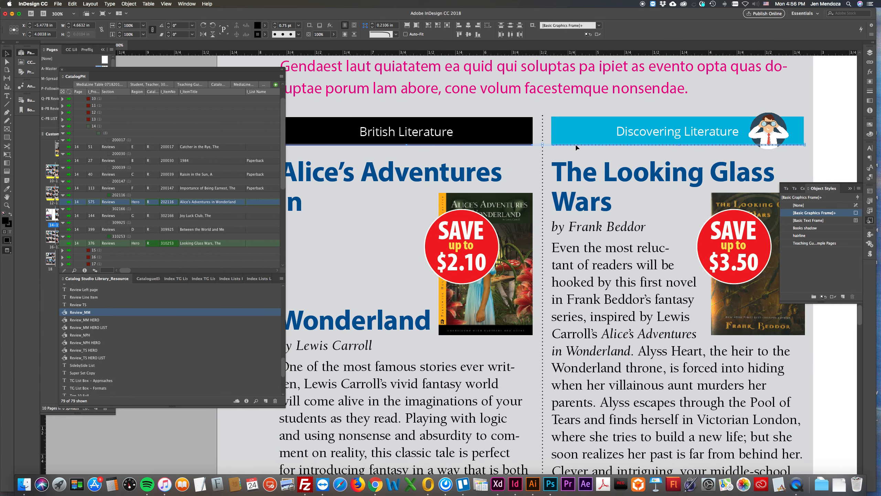
key(super+shift+a)
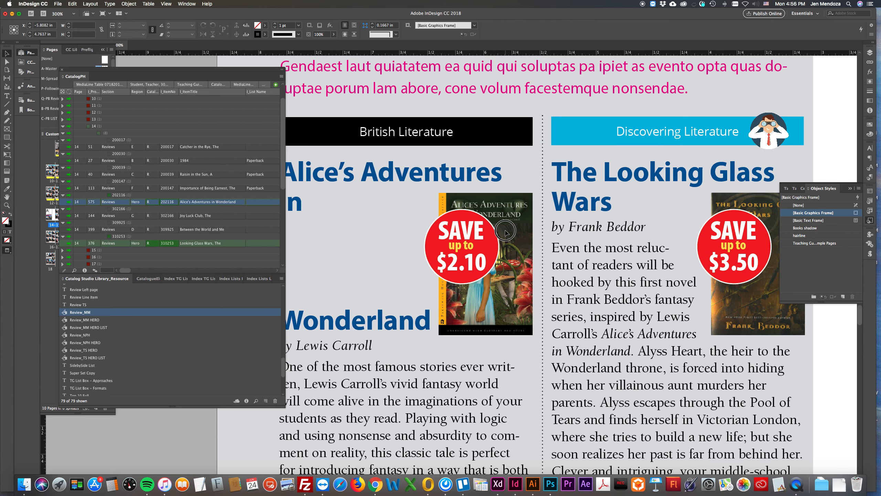
Move the Alice's Adventures in Wonderland cover and its savings badge down so they sit below the two-line title
key(super+minus)
alt+super+click(507, 232)
drag(482, 269, 533, 212)
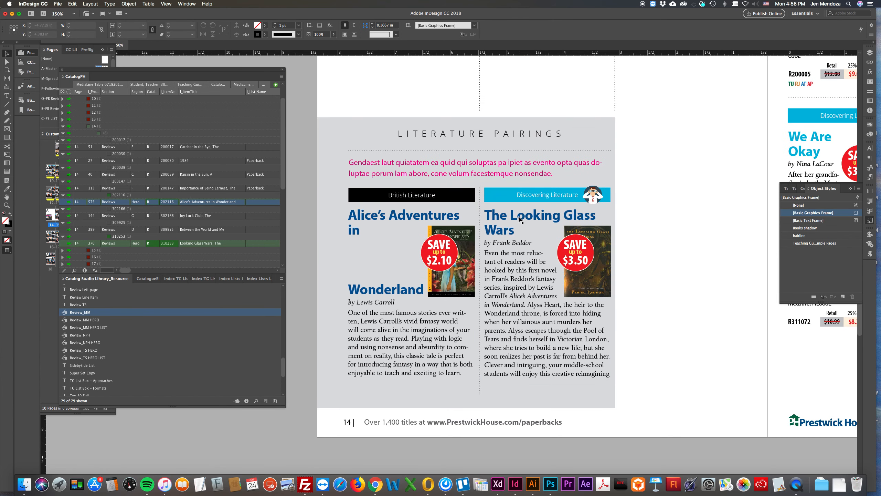
click(466, 279)
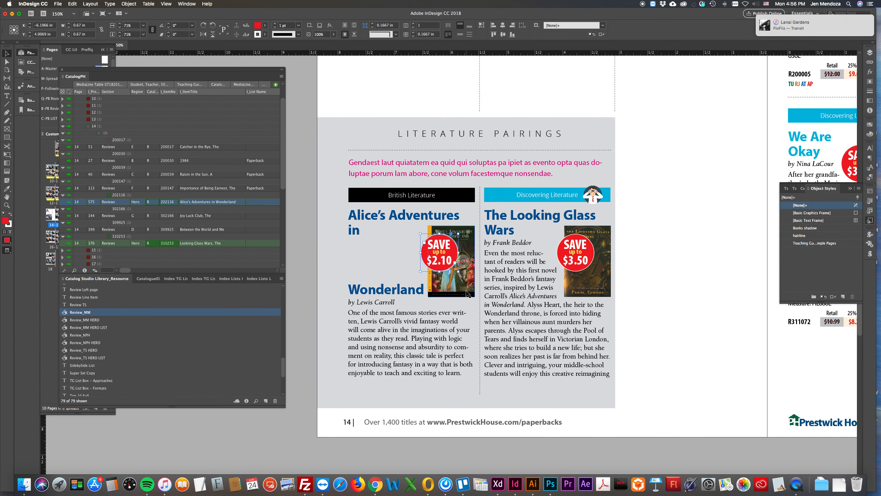
drag(466, 278, 468, 308)
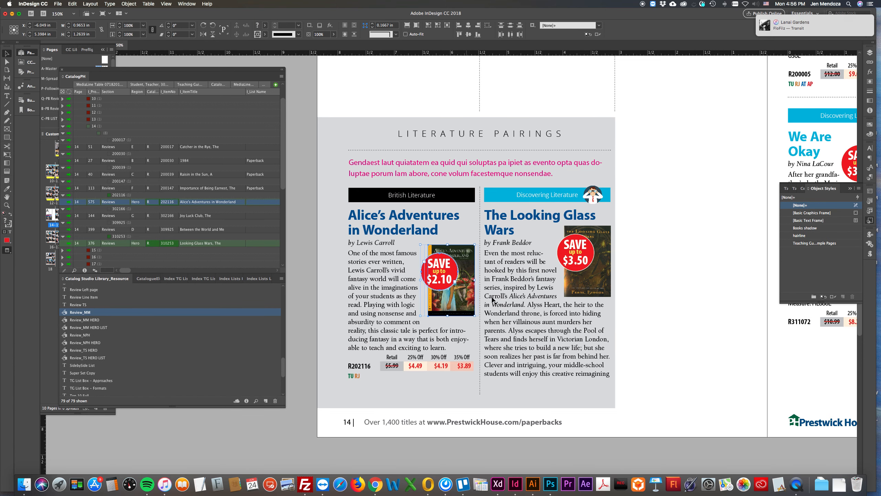
Shift the $2.10 savings badge down and outward over the Alice cover's left edge, and extend the review's text frame to fit all its text
drag(442, 273, 427, 284)
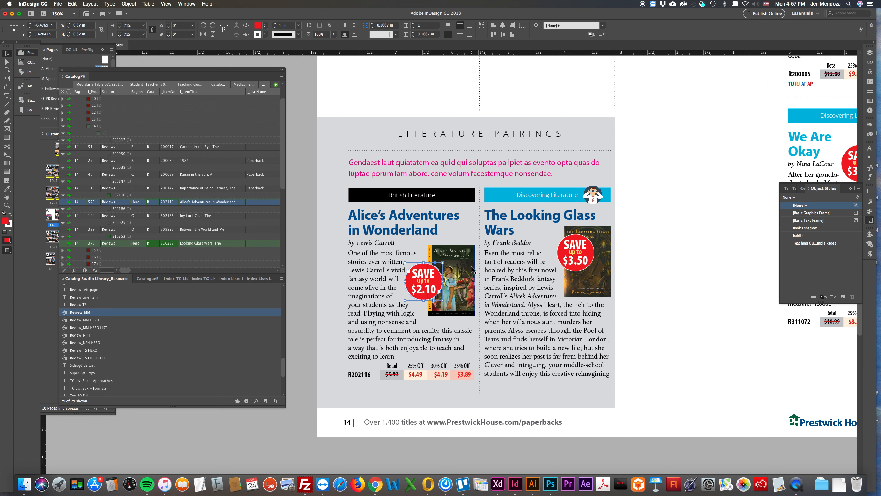
click(402, 355)
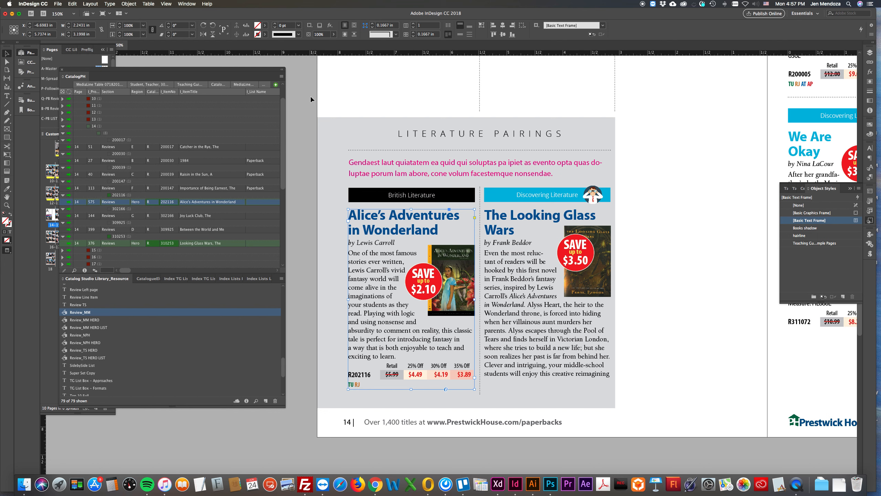
Examine the catalog data's Grouping Configuration and close it without changes
click(281, 77)
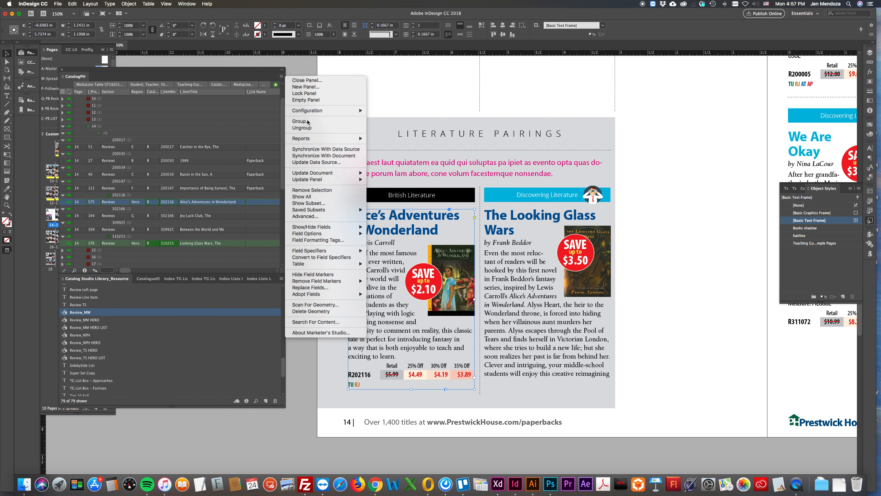
click(308, 122)
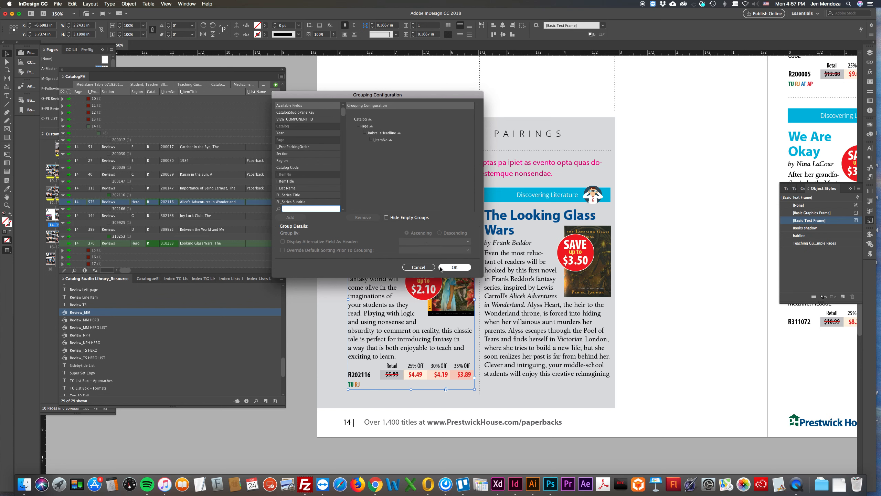
click(419, 267)
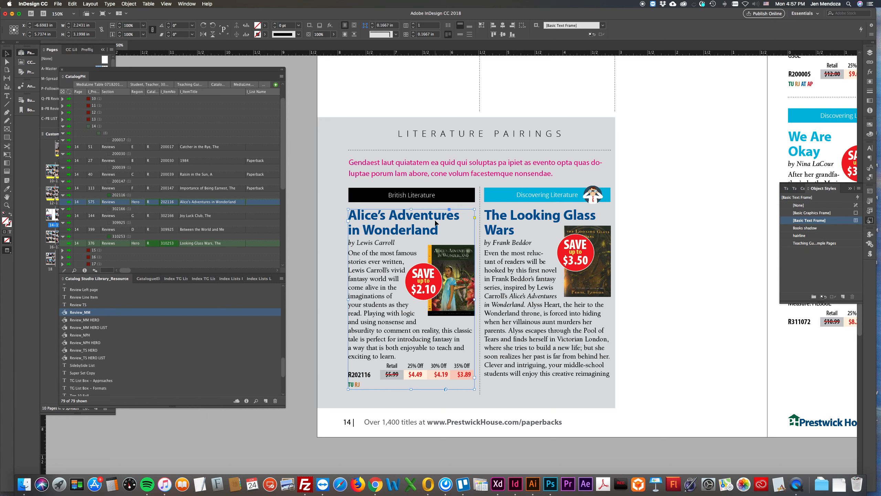
Fit The Looking Glass Wars text frame to its content and move its cover and badge up beside the title
click(513, 228)
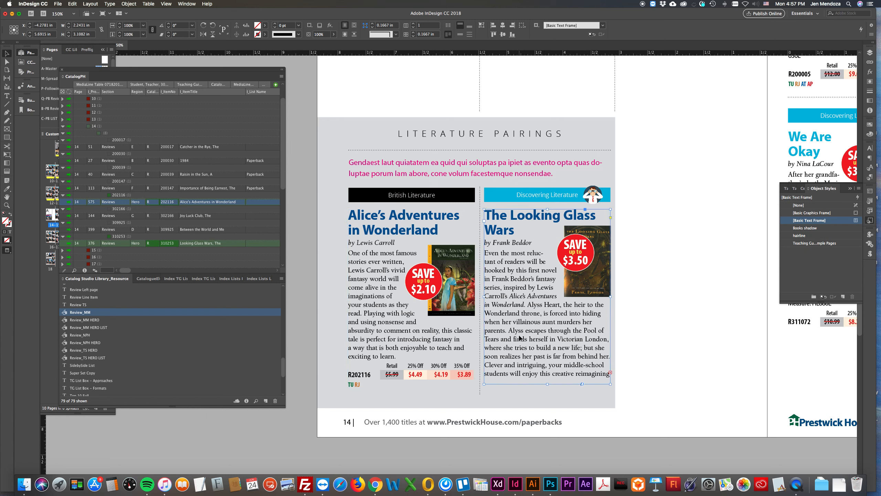
key(super+alt+c)
click(660, 252)
drag(592, 292, 597, 274)
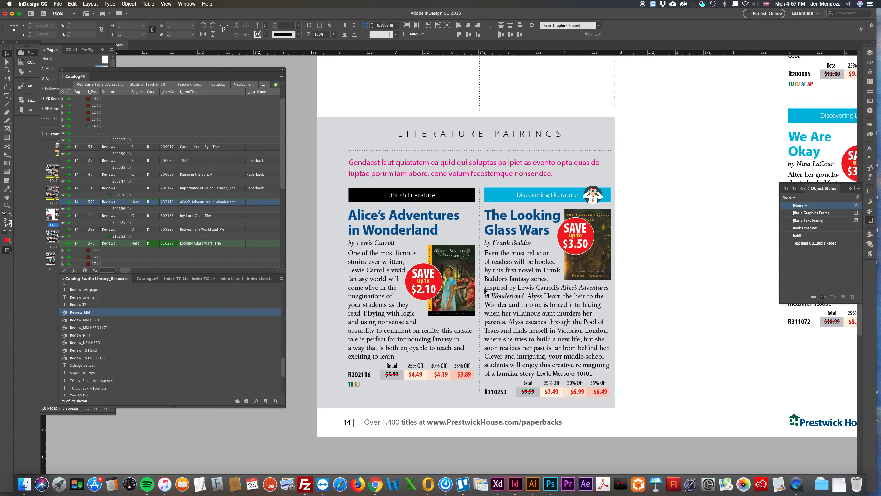
Select the placeholder introduction in the Literature Pairings box, display the colour swatches, and look over the page 14 records
key(super+minus)
key(super+minus)
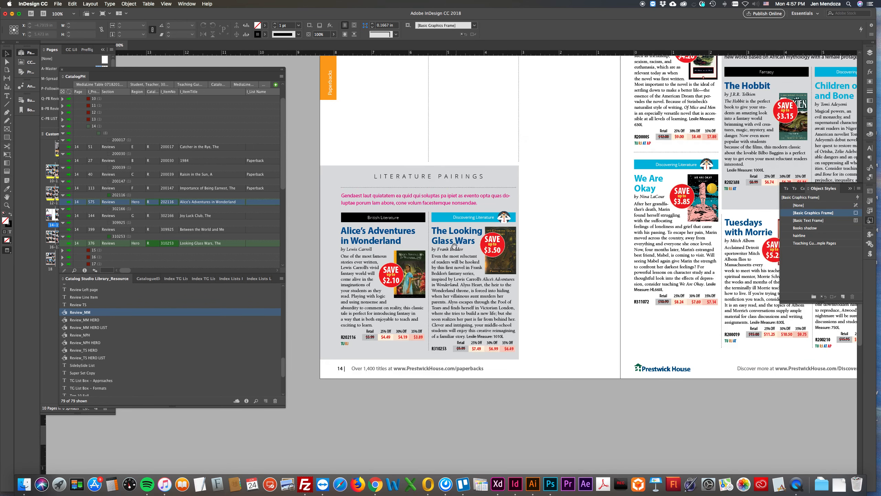
drag(456, 256, 459, 289)
click(364, 233)
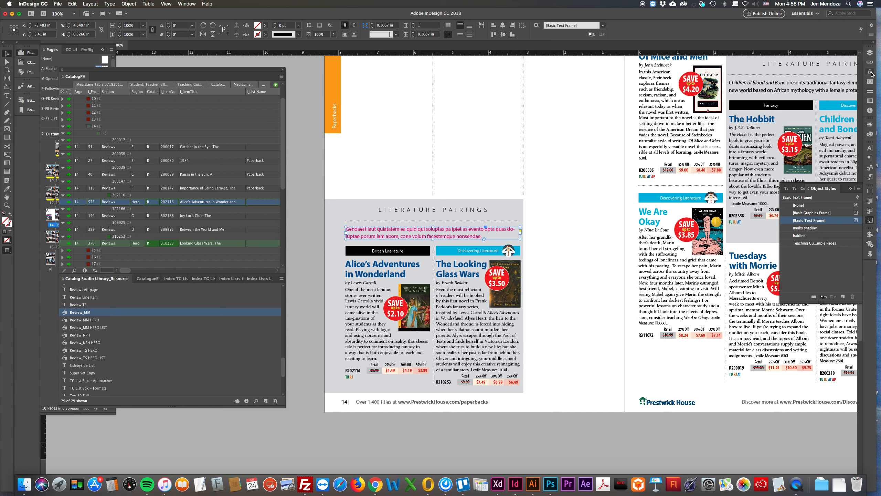
click(870, 126)
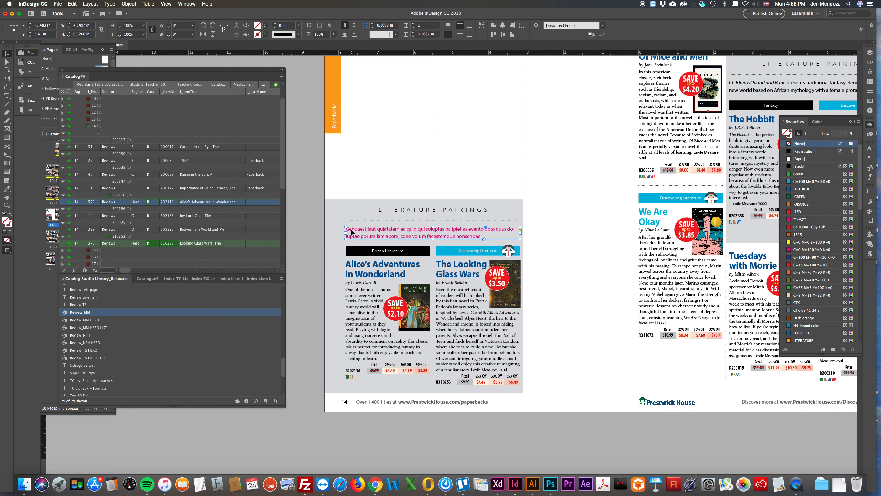
scroll(429, 231, up, 3)
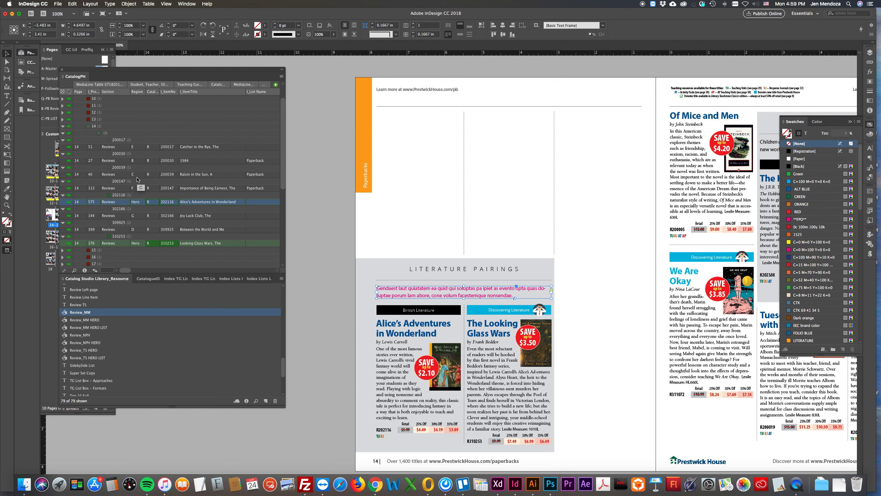
click(64, 162)
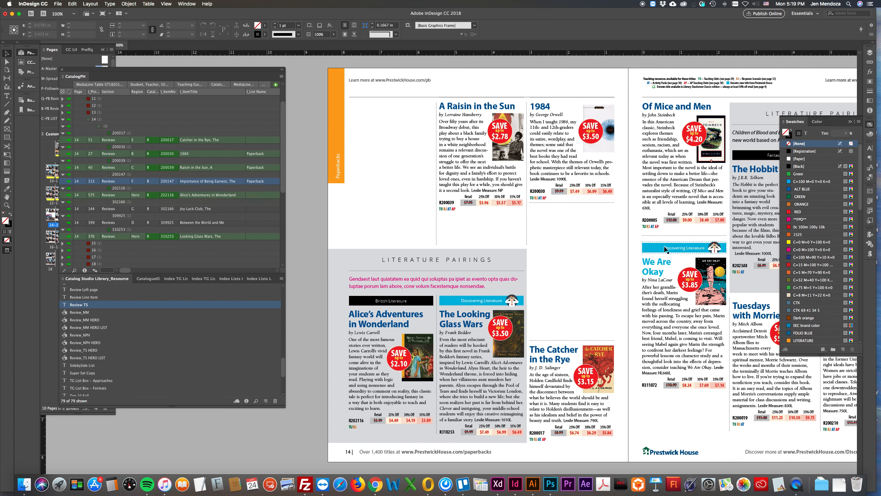
Select the We Are Okay title on page 15 to check which colour swatch it uses
scroll(652, 241, right, 1)
click(652, 241)
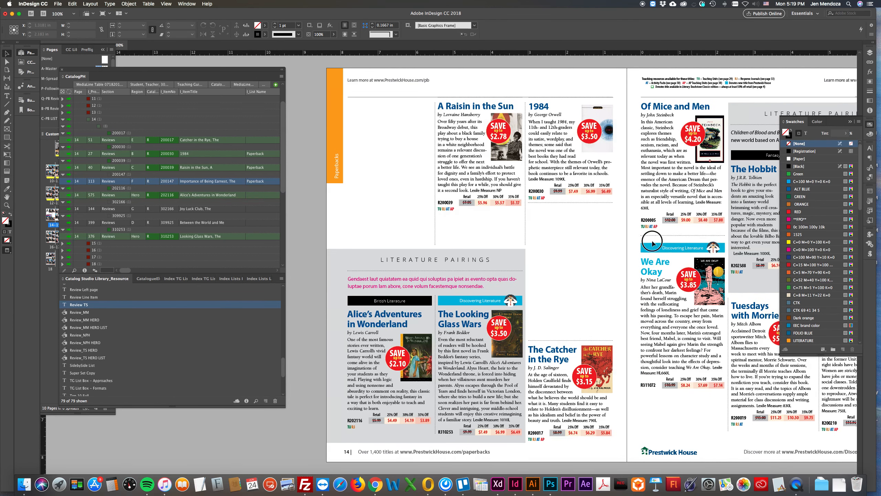
scroll(652, 242, right, 3)
scroll(652, 242, down, 1)
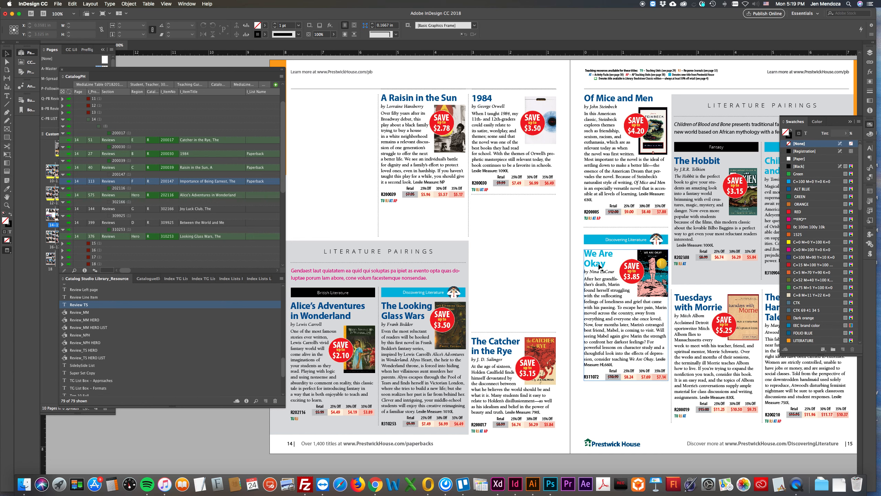
click(595, 261)
double_click(585, 252)
drag(586, 252, 607, 265)
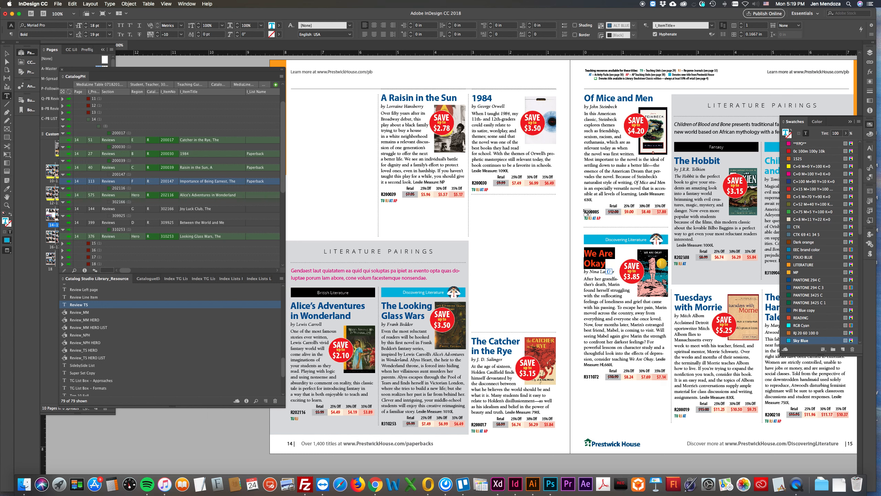
Examine the title colours and review layouts on pages 14–15 and the preceding finished spreads for comparison
scroll(587, 212, left, 5)
scroll(533, 205, up, 2)
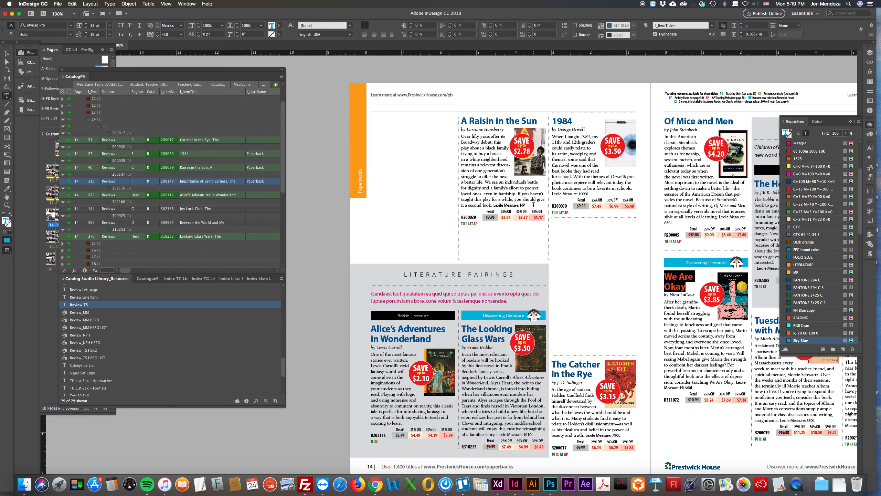
scroll(533, 204, right, 10)
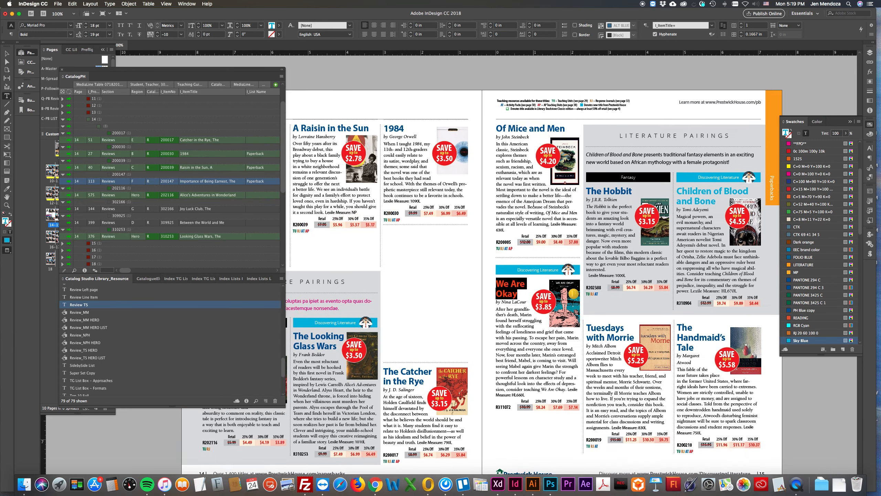
scroll(533, 205, up, 20)
scroll(533, 207, up, 8)
scroll(533, 207, left, 5)
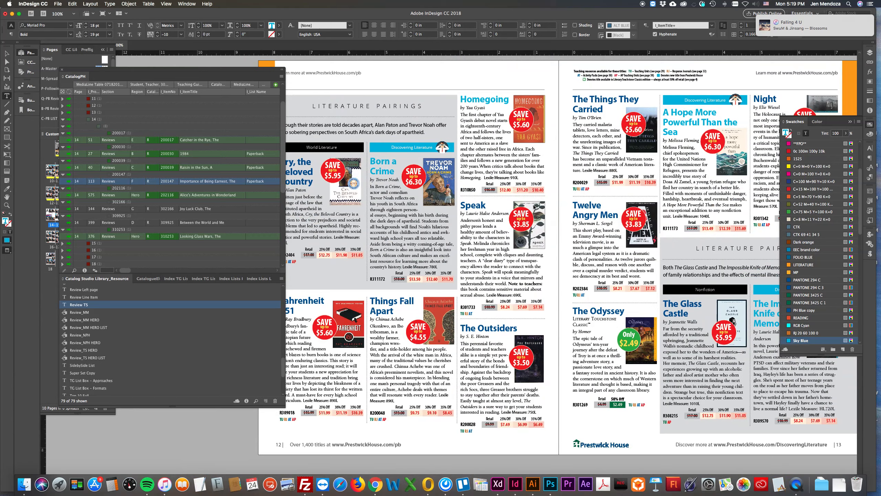
scroll(535, 207, right, 2)
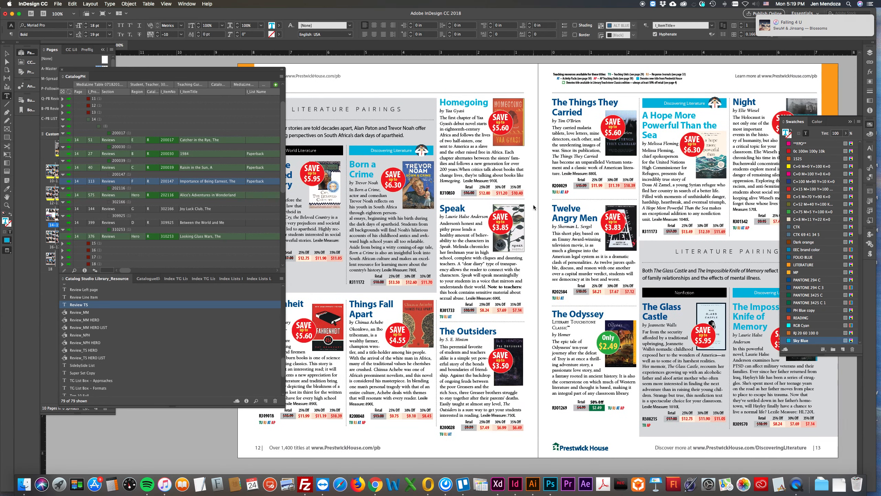
scroll(534, 207, up, 12)
scroll(533, 207, up, 2)
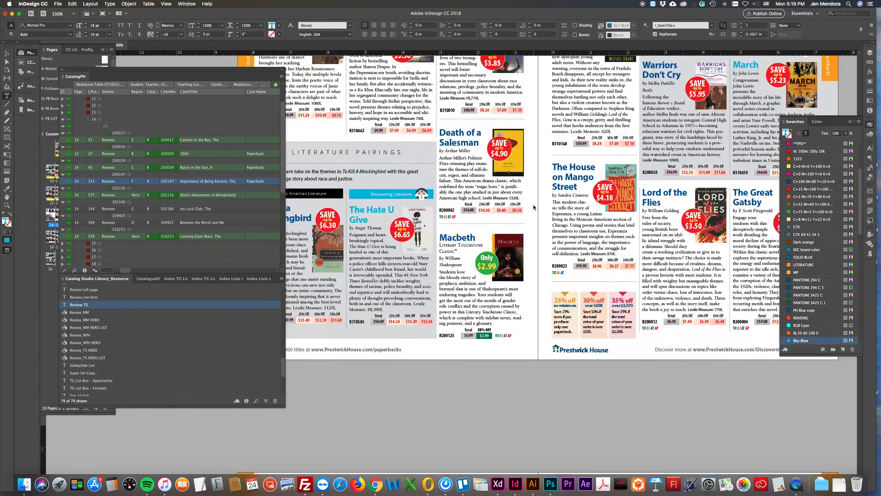
Place the Review TS template for The Importance of Being Earnest between the 1984 and Catcher in the Rye reviews on page 14
click(7, 53)
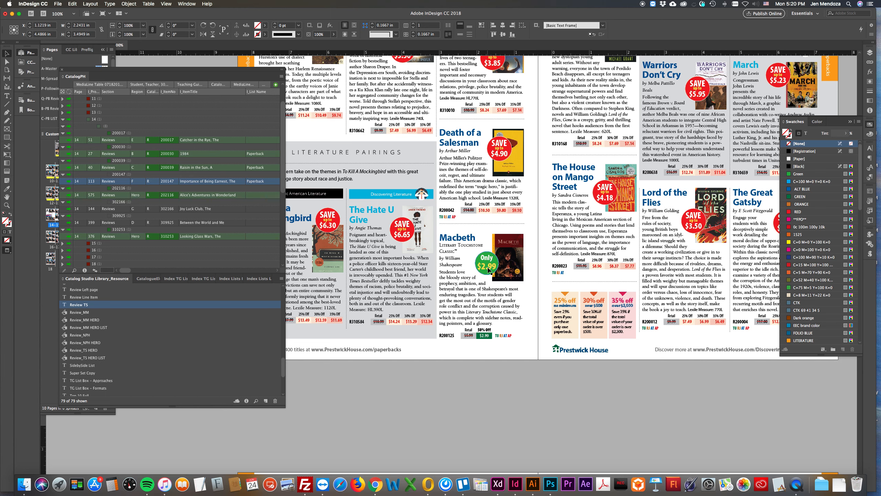
scroll(489, 270, left, 5)
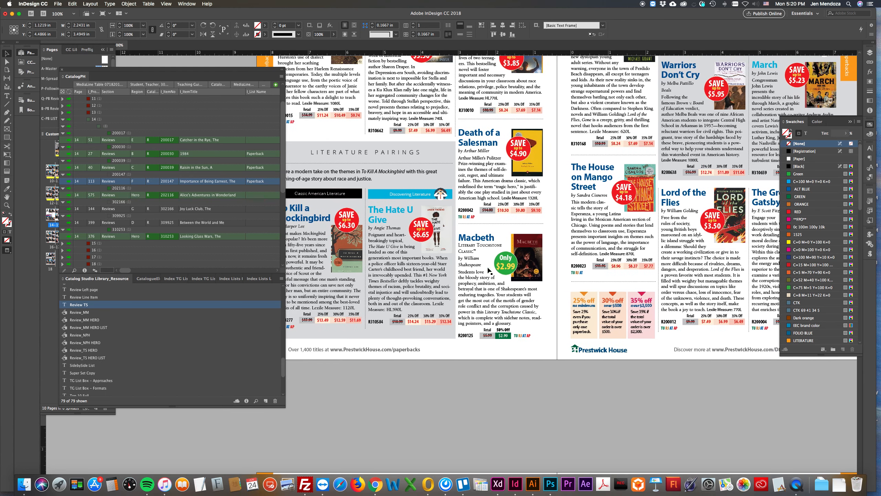
scroll(489, 271, down, 15)
scroll(489, 271, down, 10)
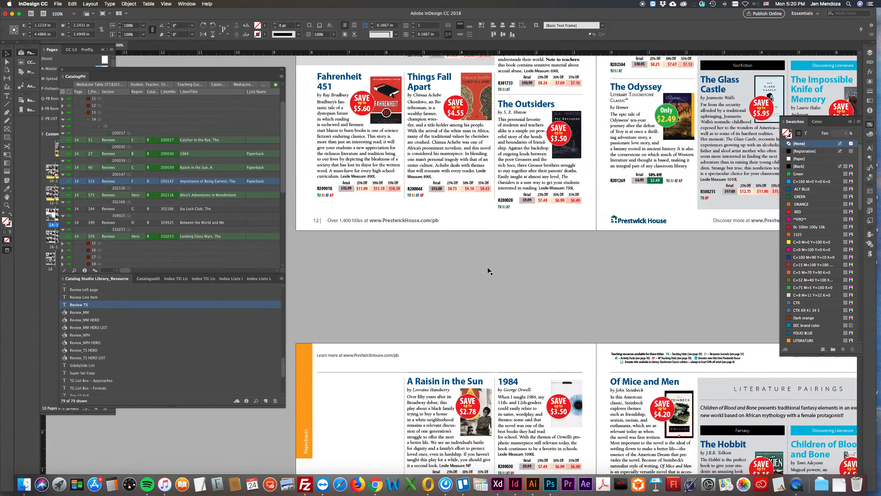
scroll(489, 271, down, 4)
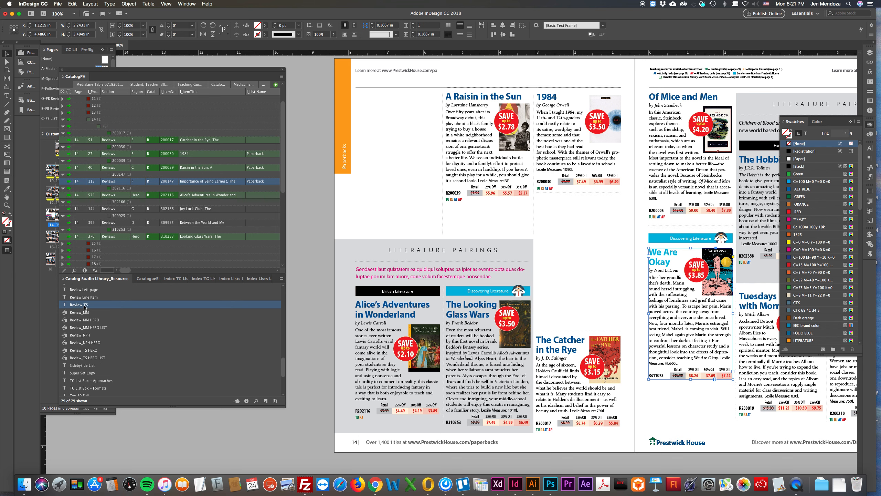
drag(67, 306, 580, 267)
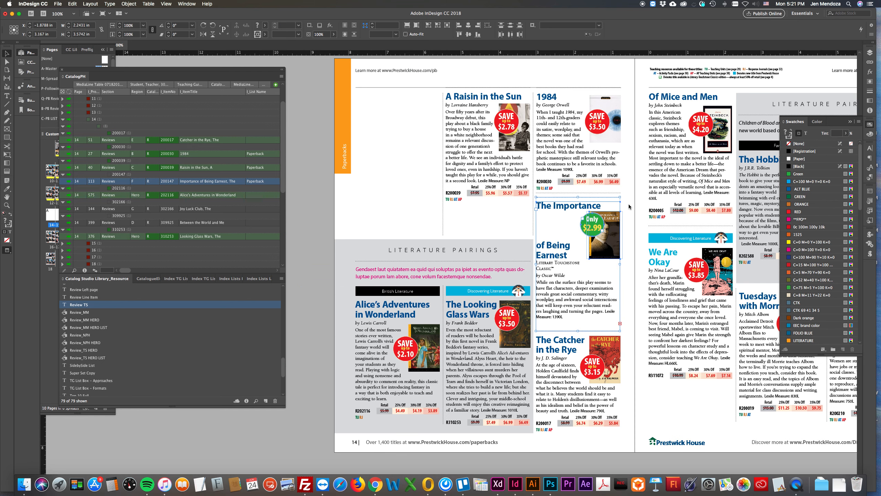
click(626, 201)
Delete the extra rule above The Importance of Being Earnest and move its cover and price badge down below the title
click(586, 197)
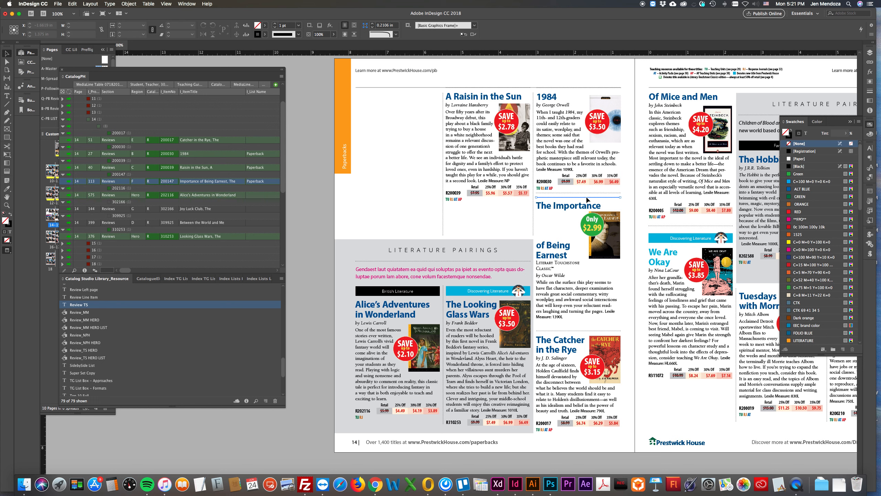
click(588, 201)
click(583, 230)
shift+click(610, 250)
drag(610, 250, 613, 270)
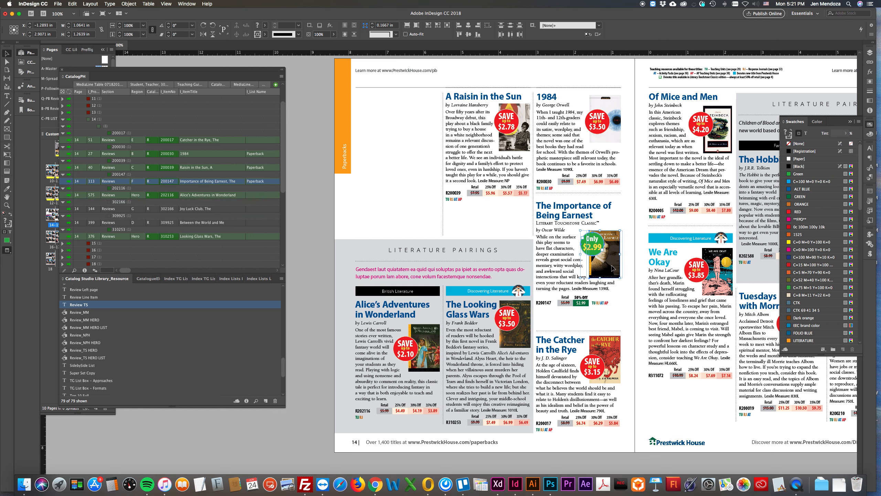
Reposition the cover and price badge of The Importance of Being Earnest and fit its text frame to the content
drag(580, 254, 614, 263)
click(636, 270)
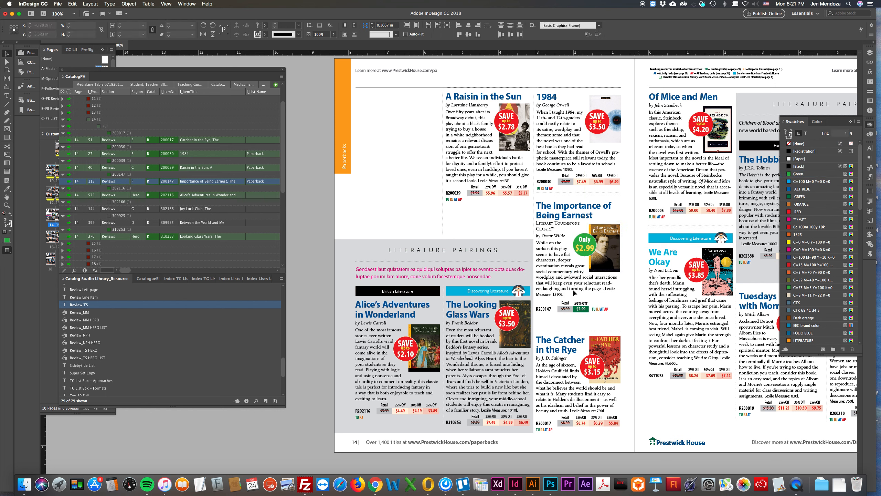
click(553, 280)
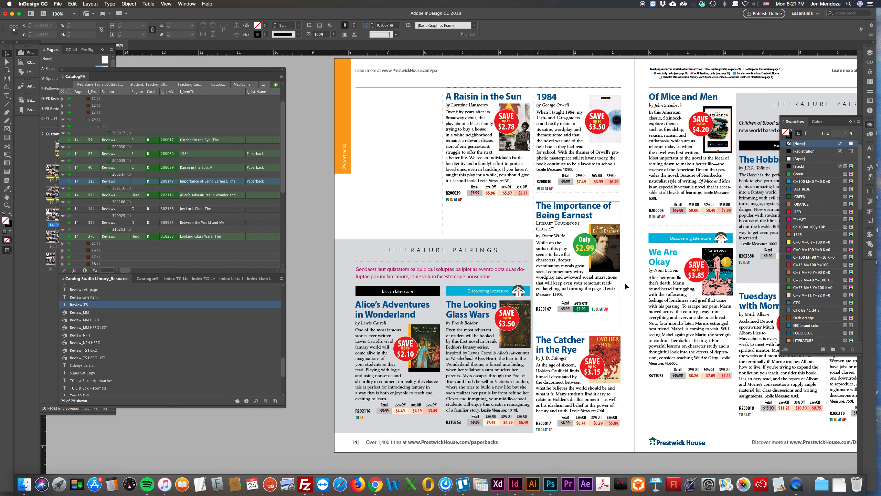
click(564, 276)
key(super+alt+c)
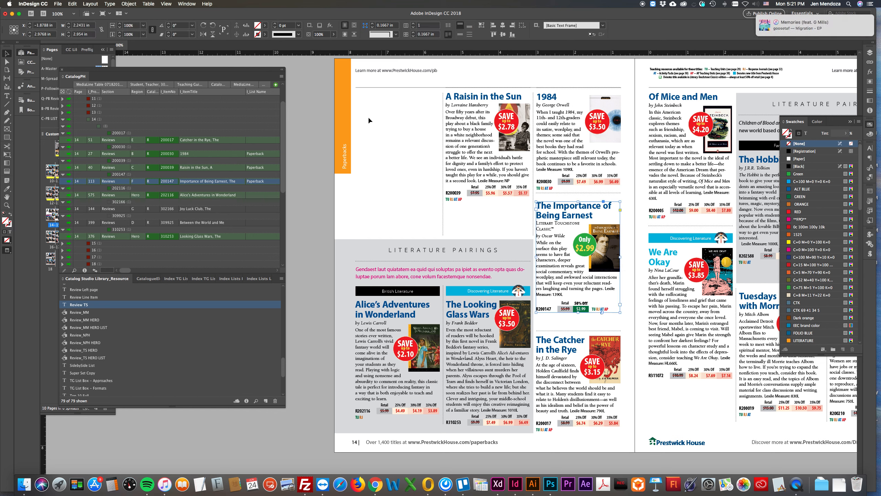
Place the Review_MM template for Between the World and Me in the empty first column of page 14
click(63, 224)
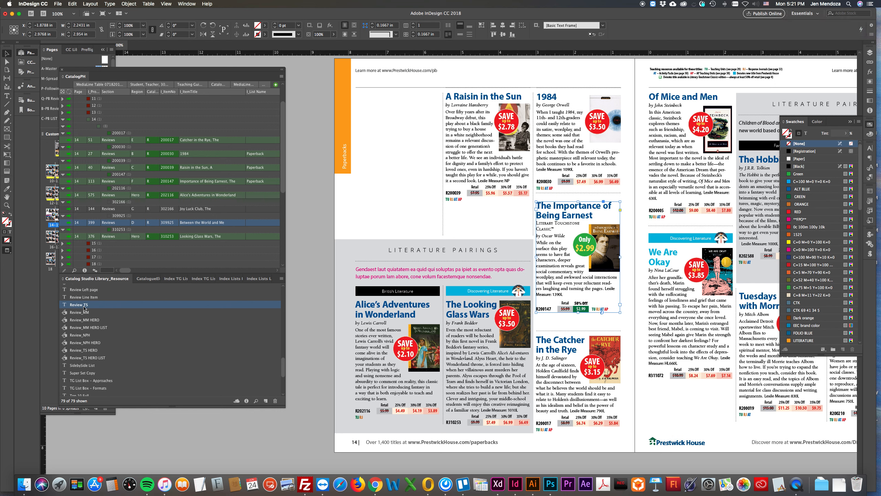
click(72, 314)
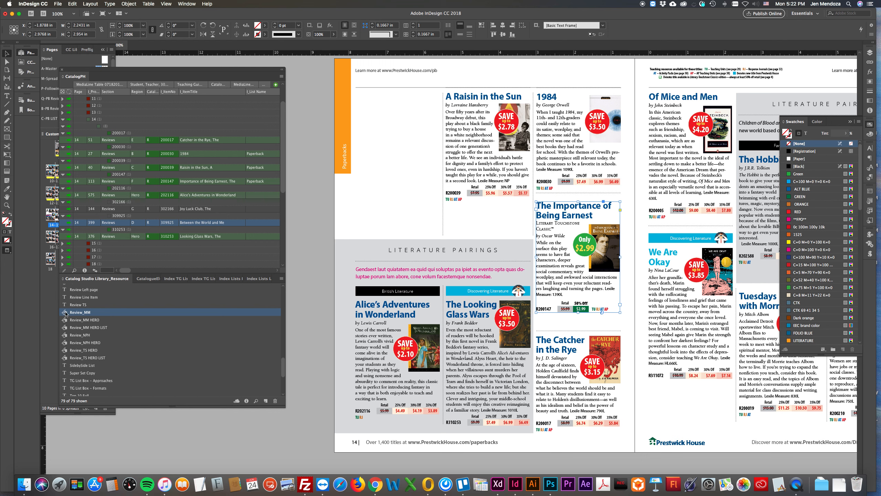
drag(65, 313, 399, 150)
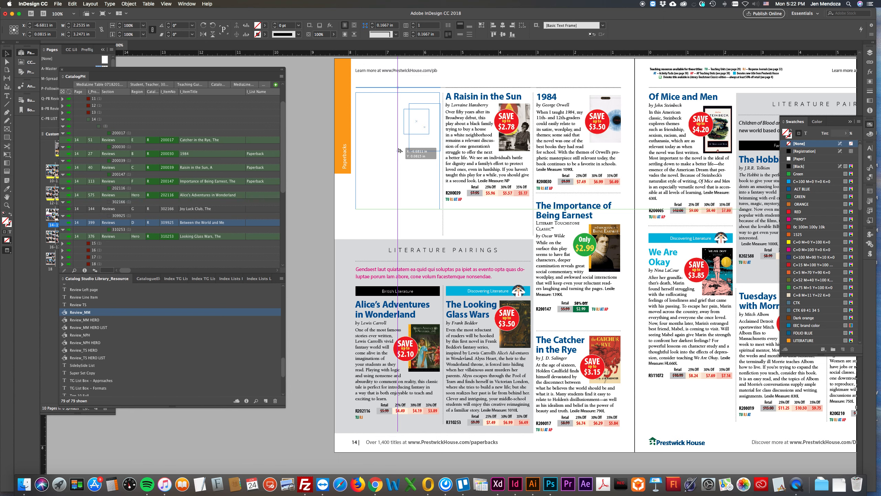
drag(400, 150, 399, 151)
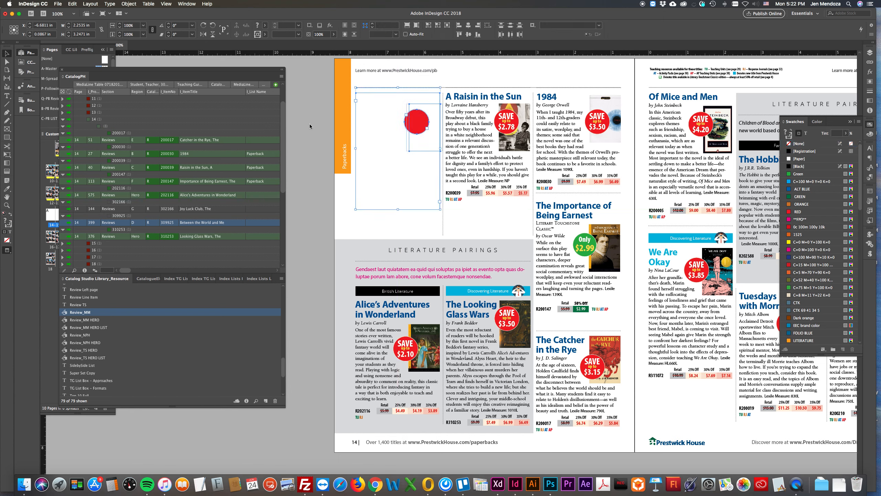
click(398, 79)
click(389, 88)
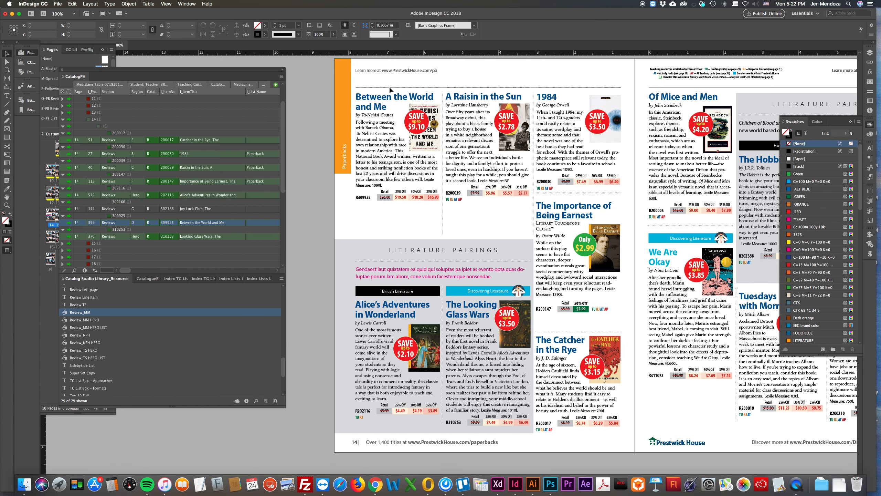
Move the whole Between the World and Me review down to leave room for a banner above its title
click(389, 85)
click(368, 93)
drag(368, 93, 413, 160)
click(307, 232)
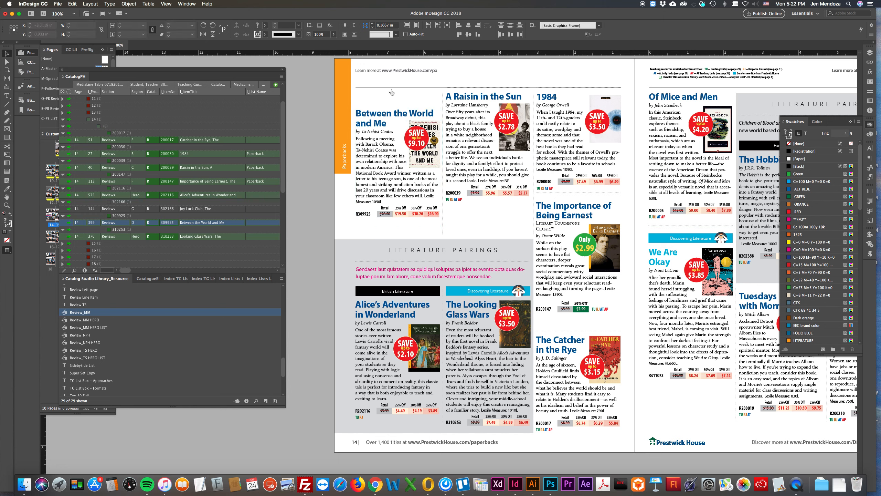
Place the Discovering Literature banner from the CatalogueElements library above Between the World and Me and nudge it slightly down
click(147, 278)
click(194, 294)
drag(194, 293, 399, 102)
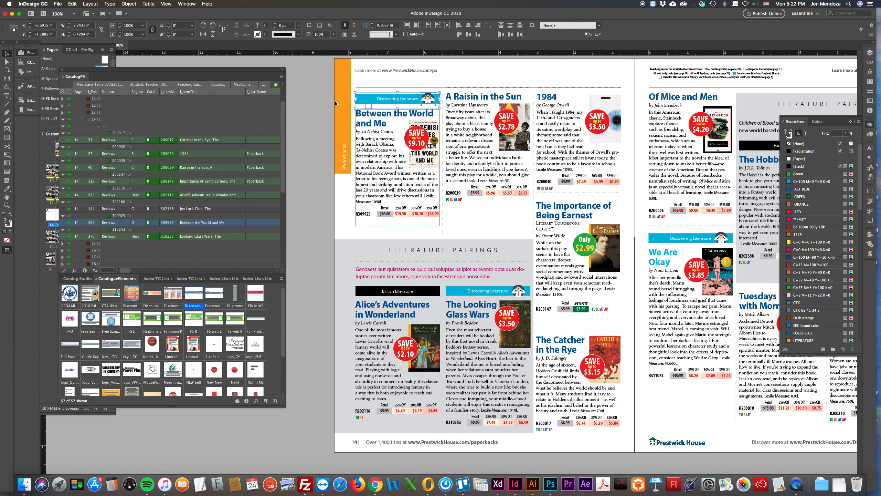
drag(520, 179, 520, 180)
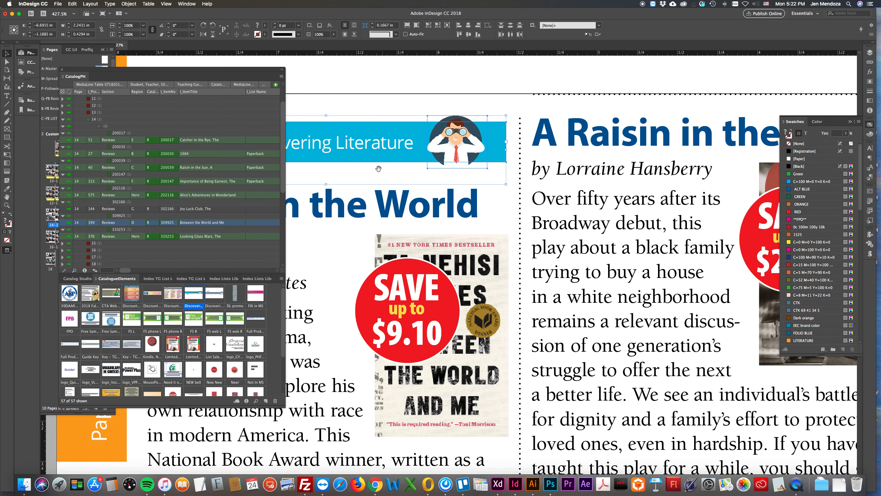
drag(379, 168, 592, 172)
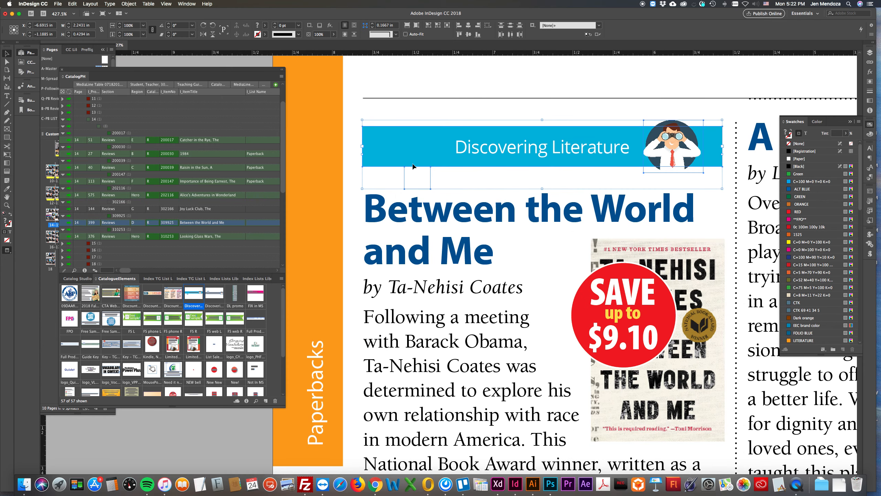
drag(412, 165, 412, 169)
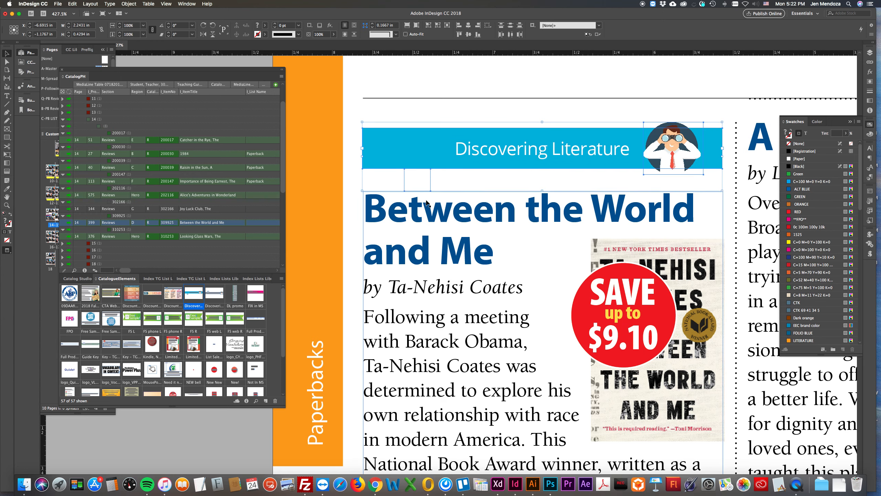
Nudge the Between the World and Me review and its Discovering Literature banner slightly upward together
alt+super+click(547, 221)
alt+super+click(548, 240)
alt+super+click(544, 248)
alt+super+click(512, 265)
drag(512, 265, 631, 156)
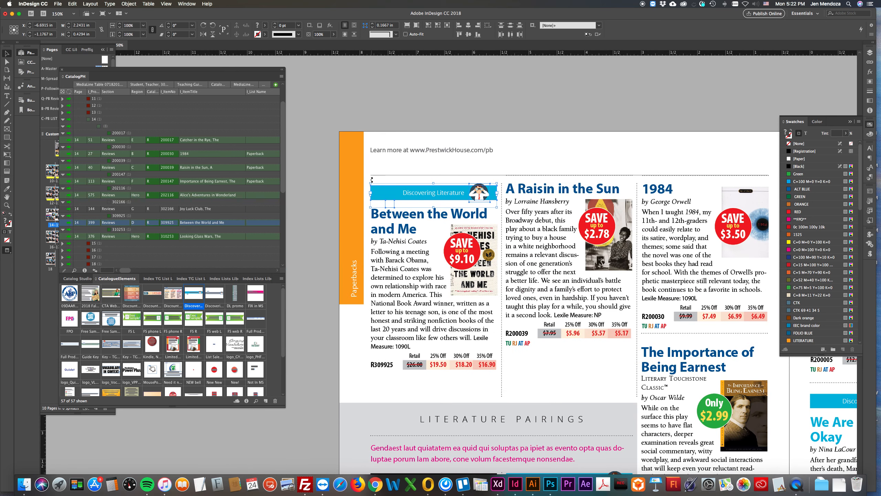
drag(367, 176, 501, 397)
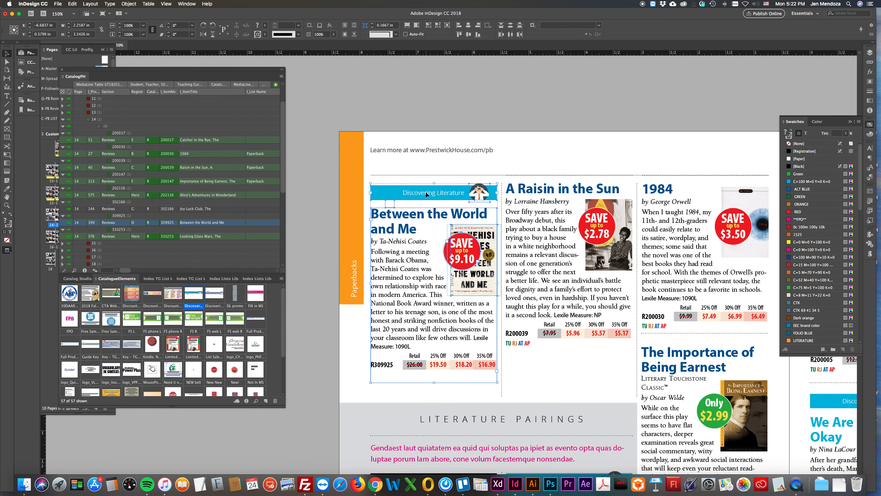
key(Up)
key(Up)
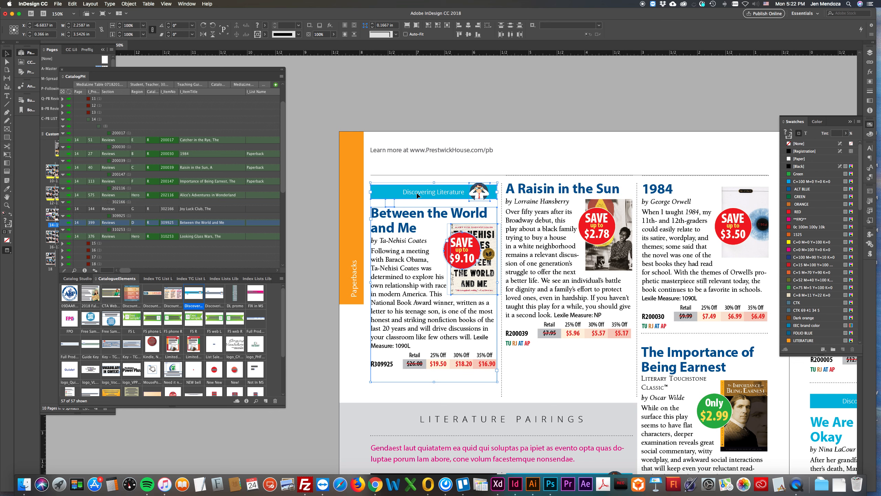
click(311, 80)
Move the Between the World and Me cover and price badge up beside the title, just below the banner
scroll(513, 146, down, 5)
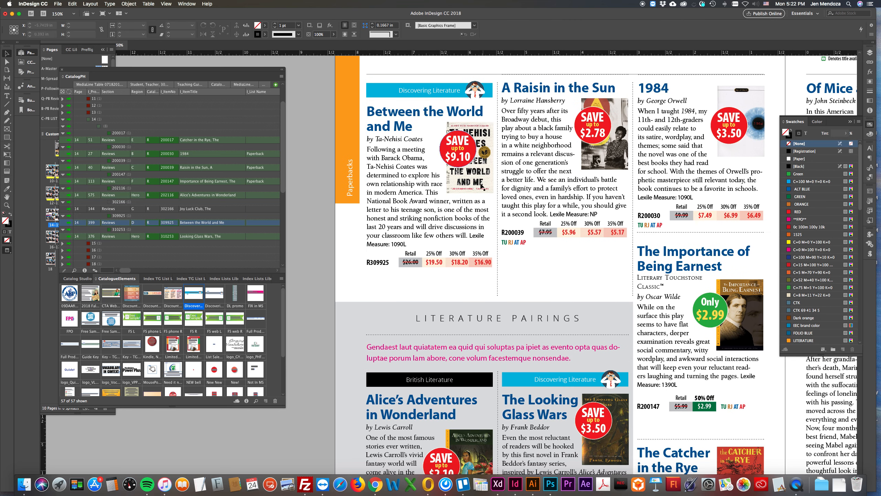
click(481, 186)
drag(482, 172, 449, 163)
click(440, 151)
click(461, 158)
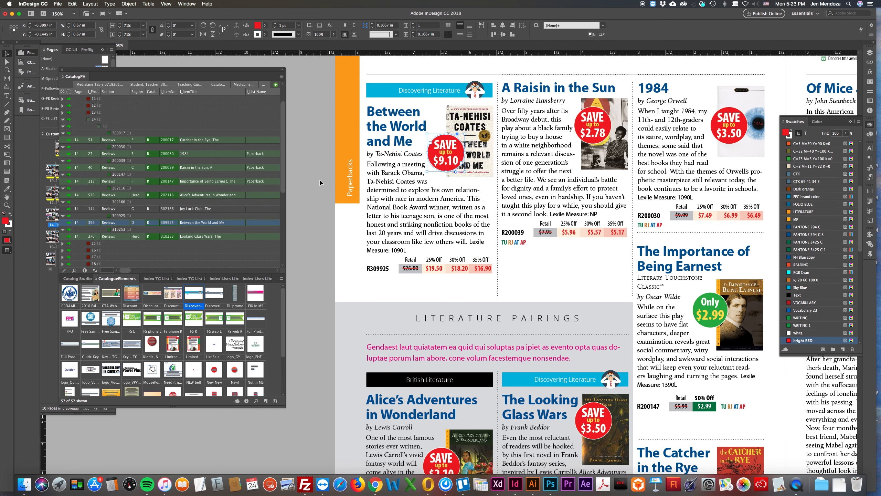
Apply the hairline object style to the covers of 1984 and Between the World and Me
alt+super+click(473, 174)
drag(495, 193, 490, 129)
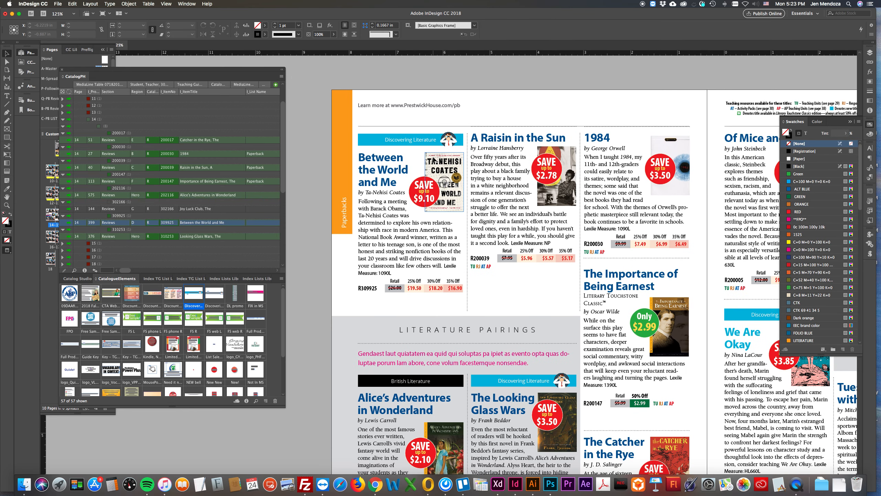
click(665, 192)
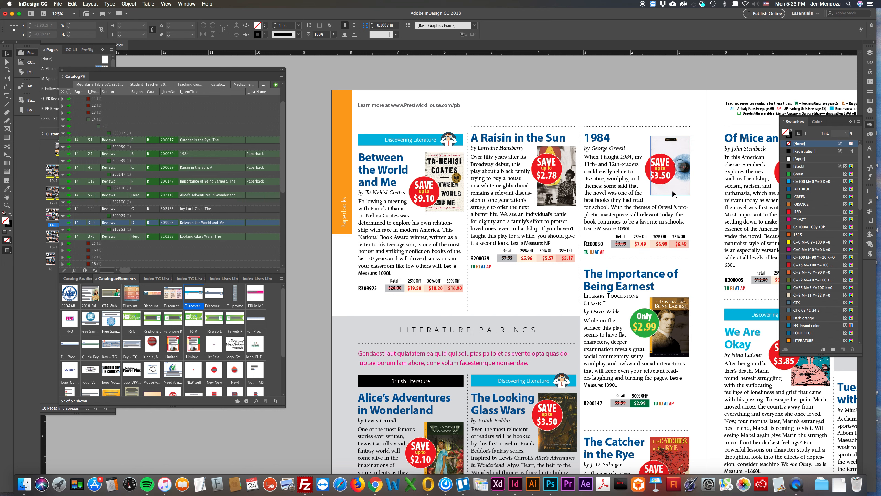
click(697, 143)
click(689, 143)
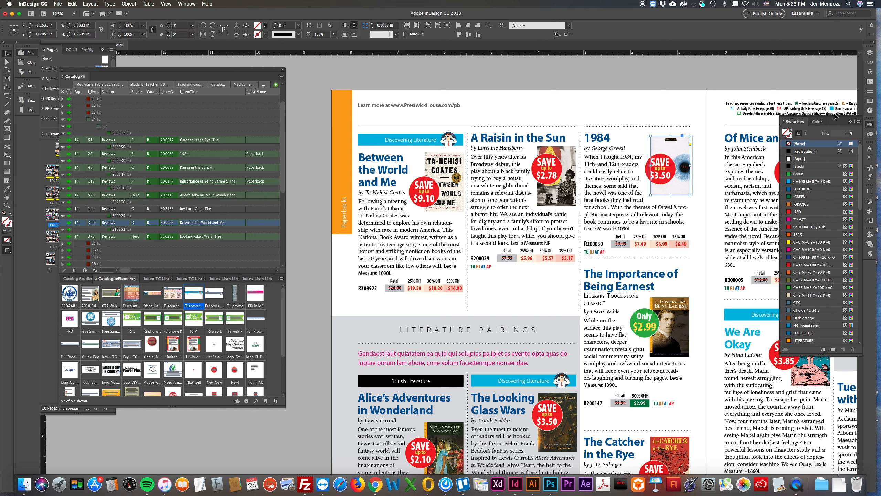
click(874, 219)
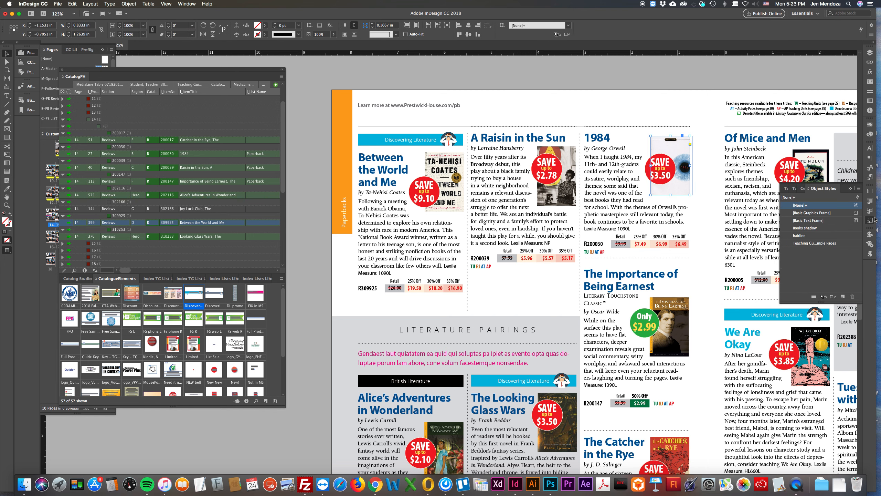
click(800, 235)
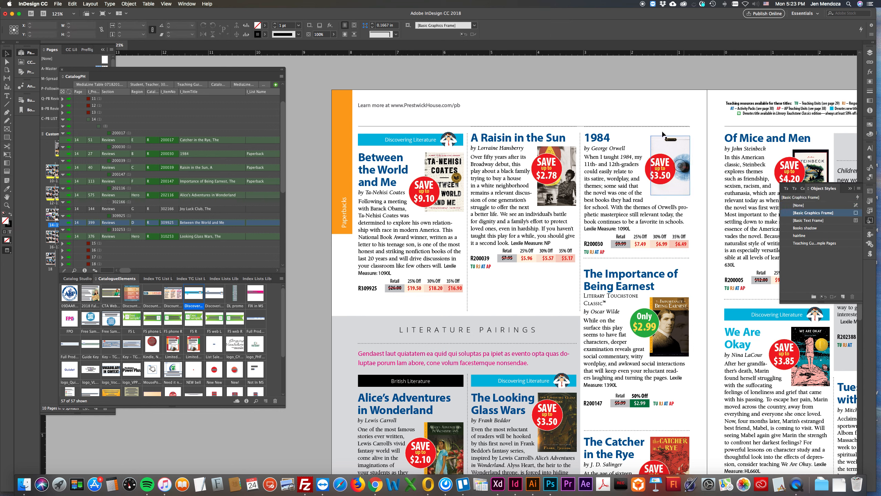
click(445, 163)
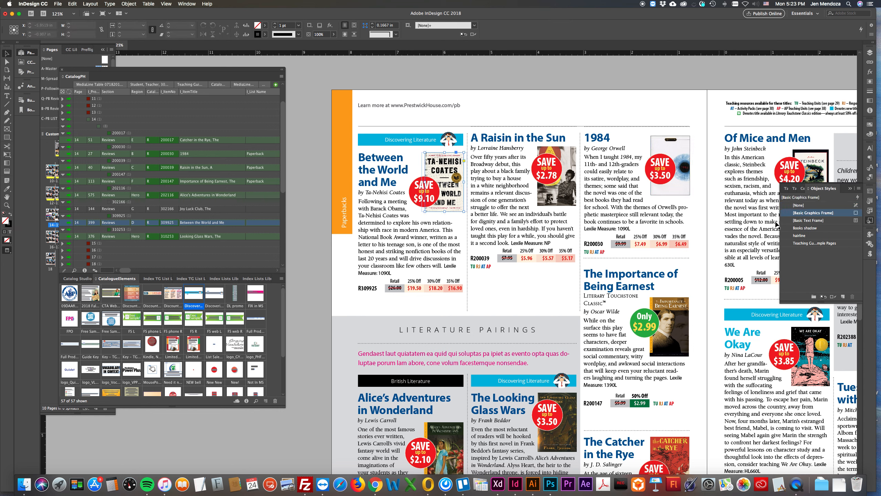
click(800, 236)
click(488, 127)
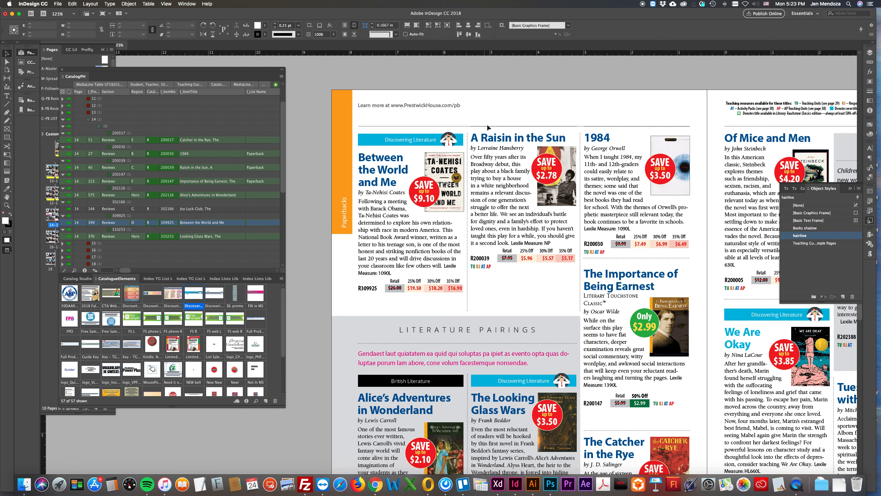
Shift the A Raisin in the Sun price badge left and raise its cover to the top of the column beside the title
click(522, 276)
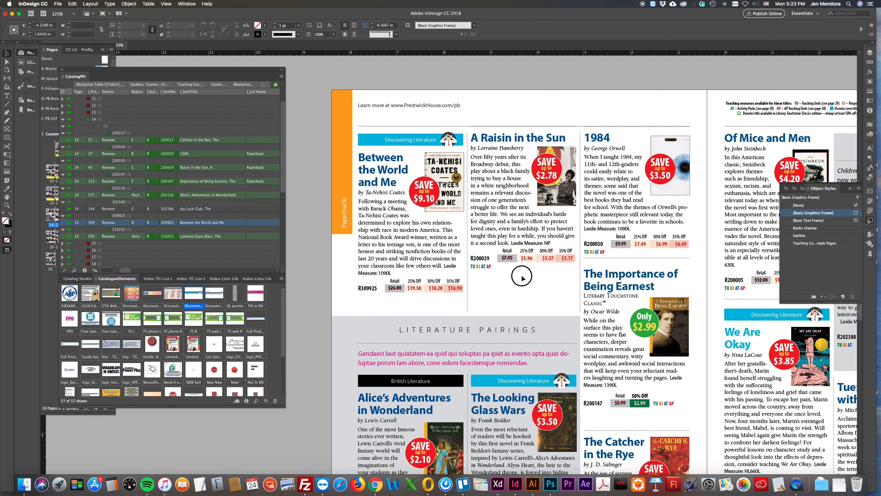
drag(557, 288, 584, 228)
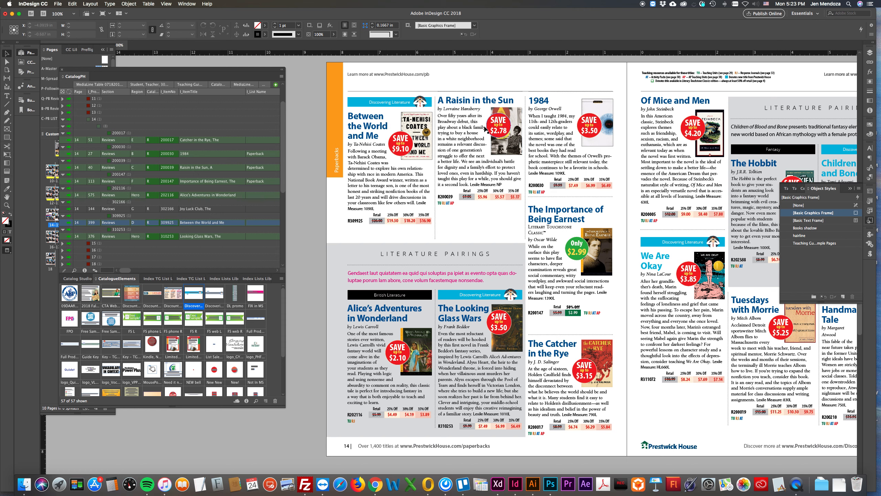
drag(495, 127, 486, 129)
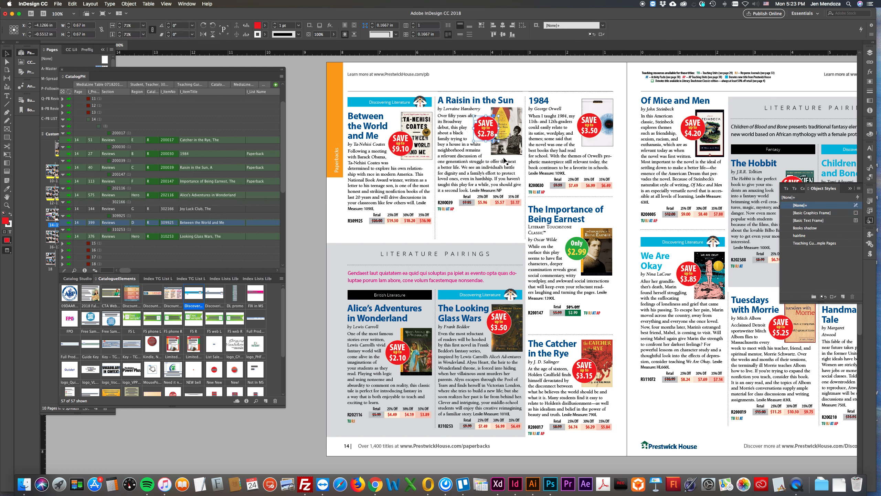
drag(515, 153, 516, 144)
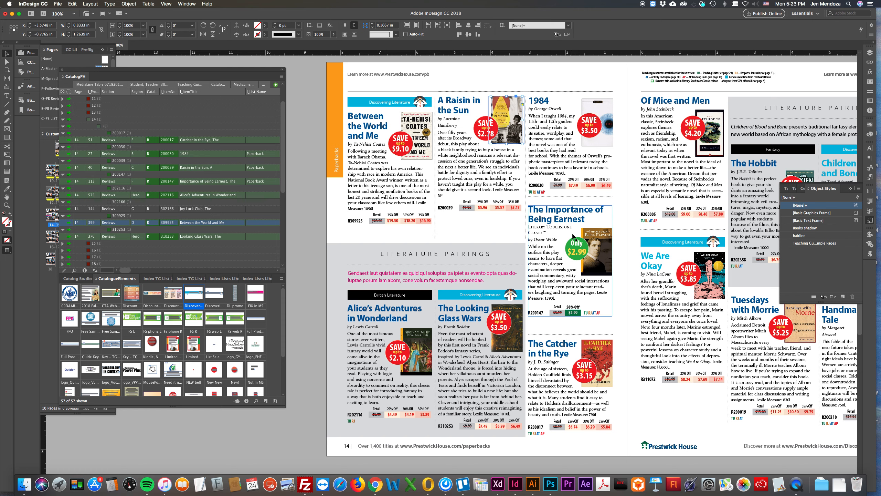
Examine the finished spreads on pages 10–13 for comparison, including the discount tiers box on page 11 and the Macbeth review on page 10
scroll(574, 235, left, 2)
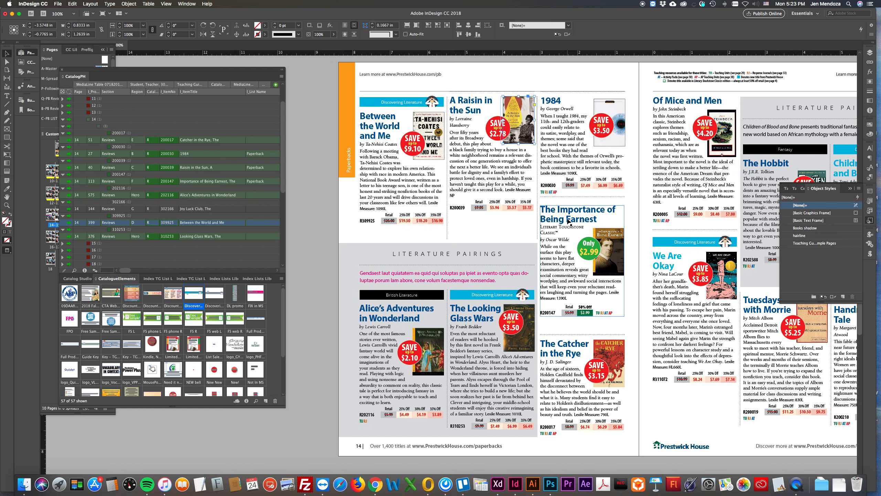
click(631, 276)
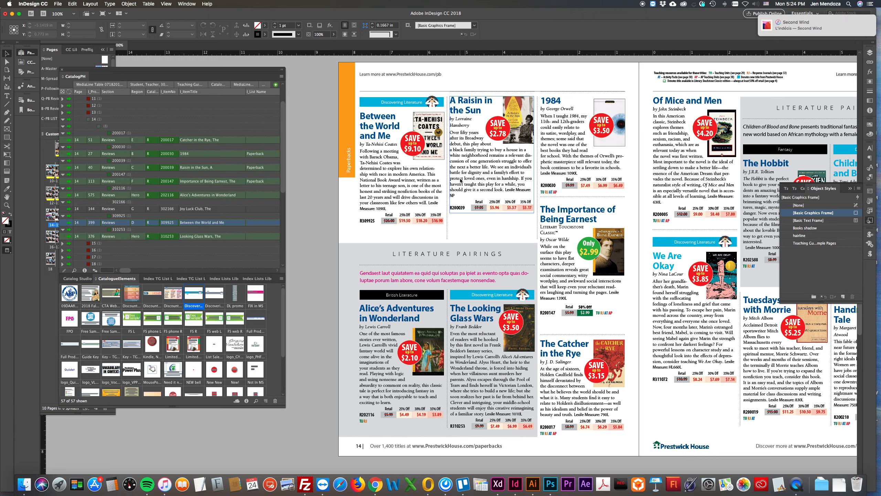
scroll(460, 181, up, 10)
scroll(460, 181, up, 10)
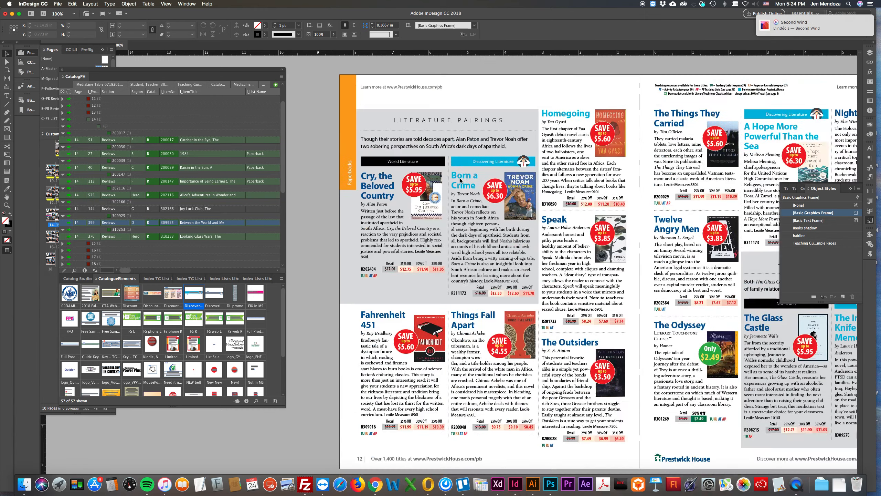
click(688, 244)
scroll(666, 212, right, 6)
scroll(666, 212, up, 2)
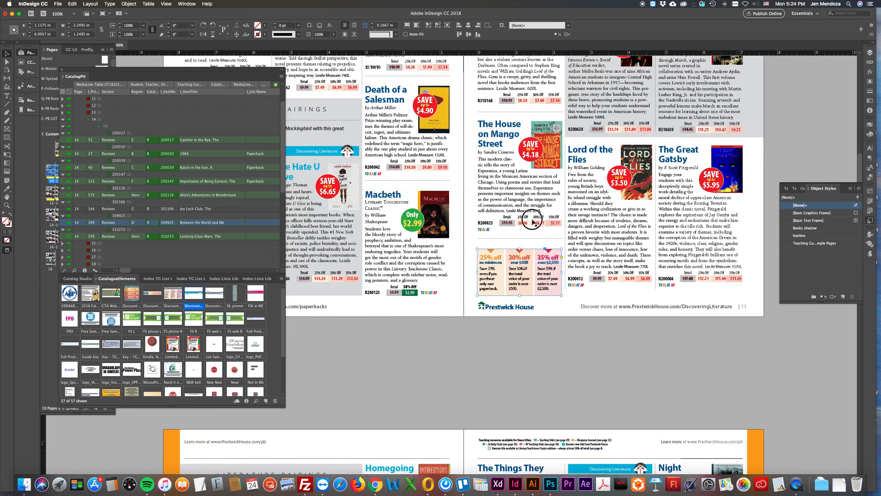
scroll(528, 279, left, 2)
scroll(528, 280, up, 1)
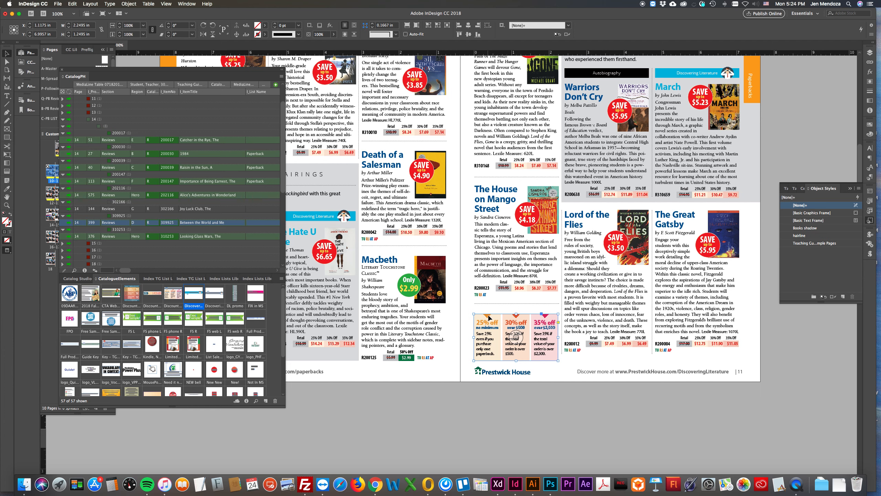
scroll(510, 316, left, 5)
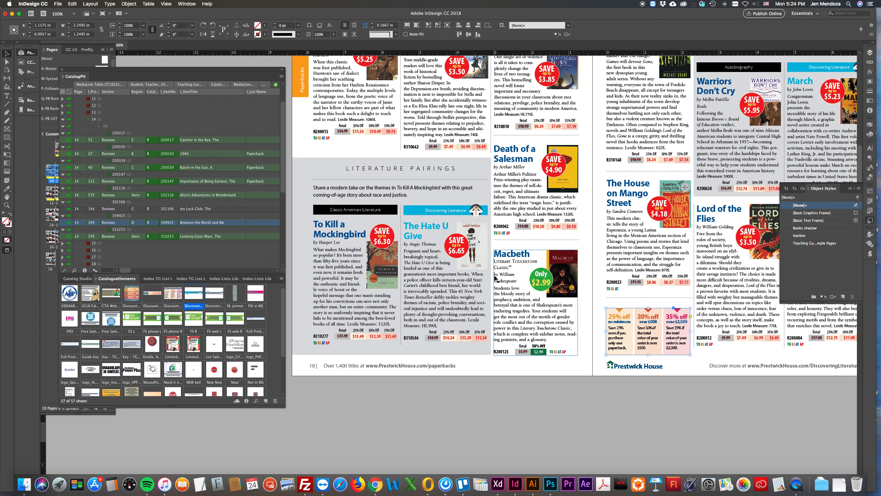
Compare the finished spreads on pages 10–13 with pages 14–15, including the discount tiers box and the colours of the Discovering Literature titles
scroll(471, 243, up, 5)
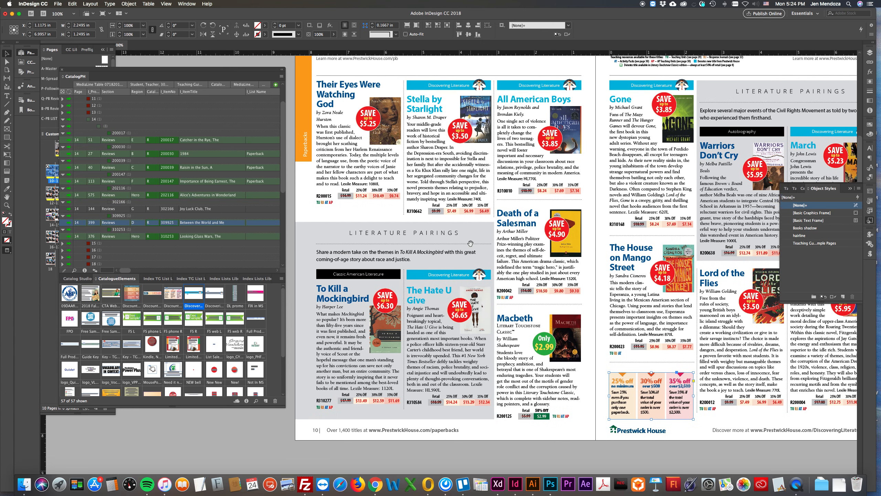
scroll(471, 243, down, 1)
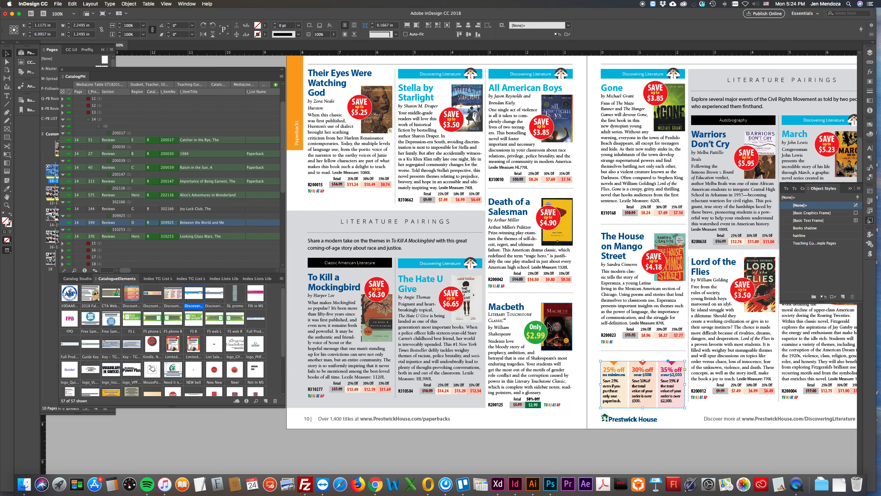
scroll(548, 326, down, 3)
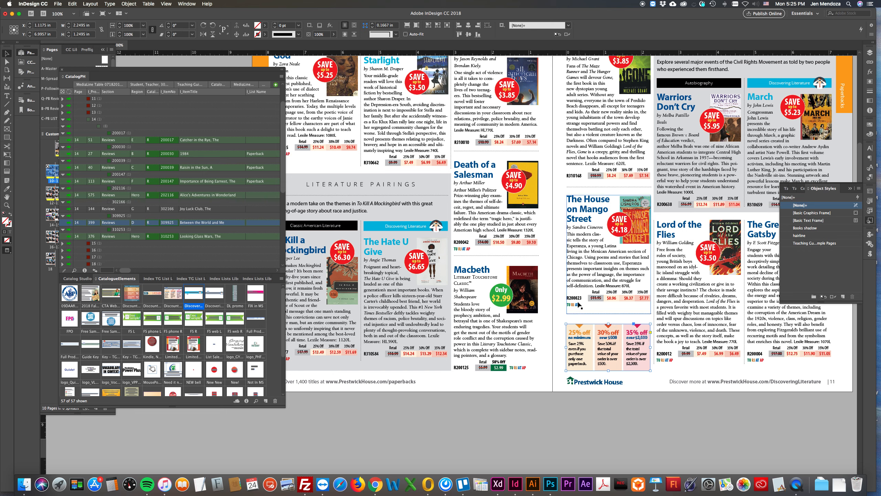
click(559, 345)
scroll(560, 345, down, 1)
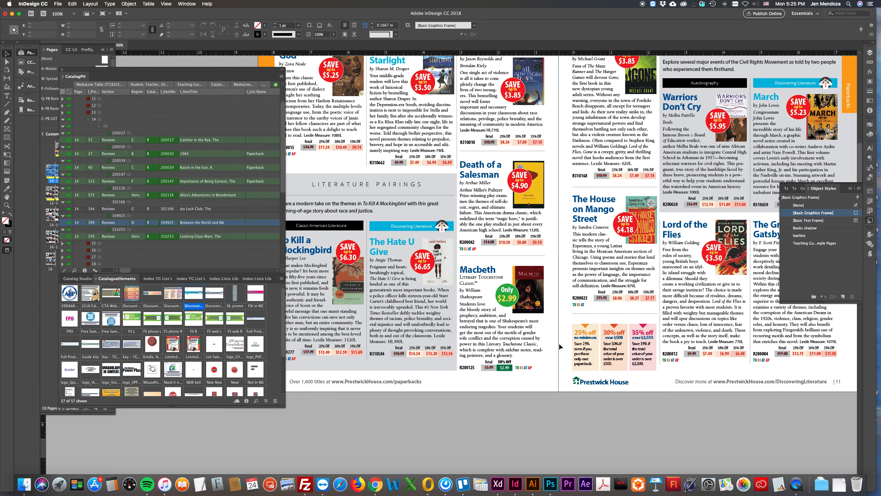
scroll(560, 346, down, 15)
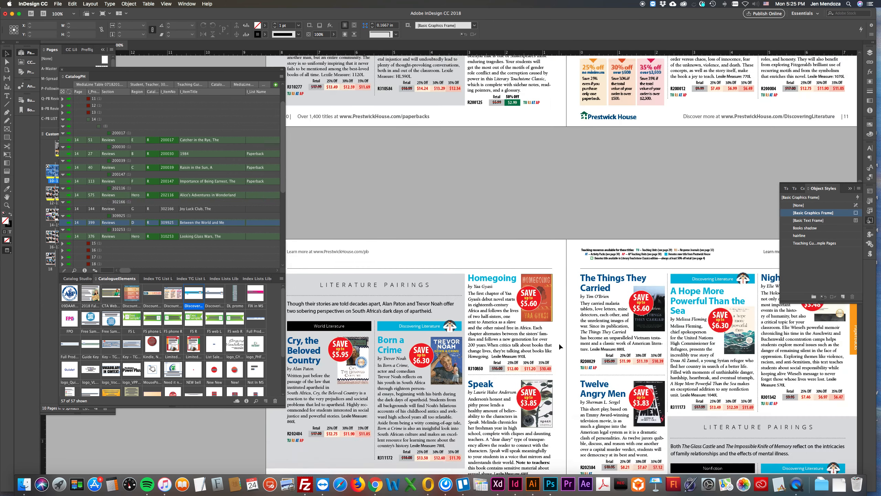
scroll(559, 342, down, 10)
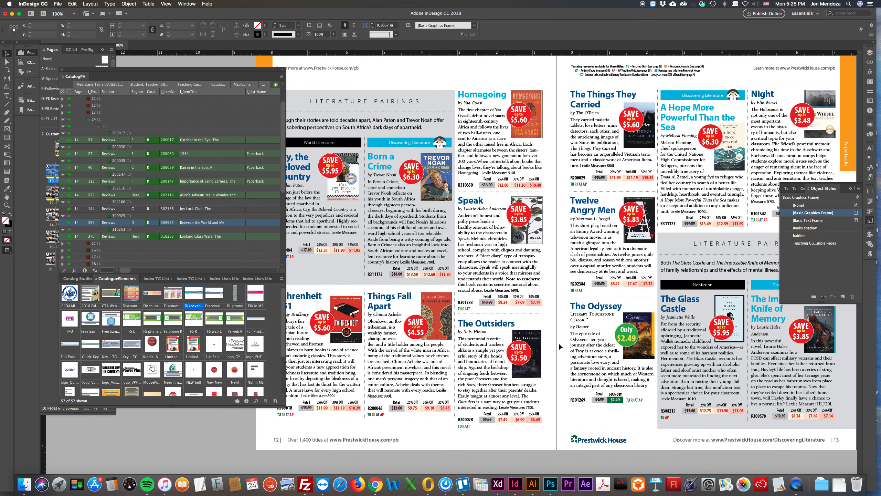
scroll(559, 343, down, 5)
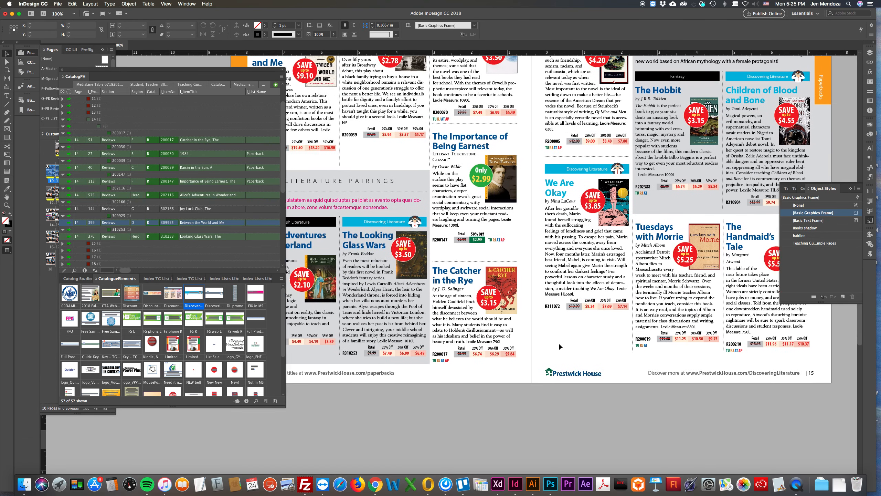
scroll(559, 343, up, 1)
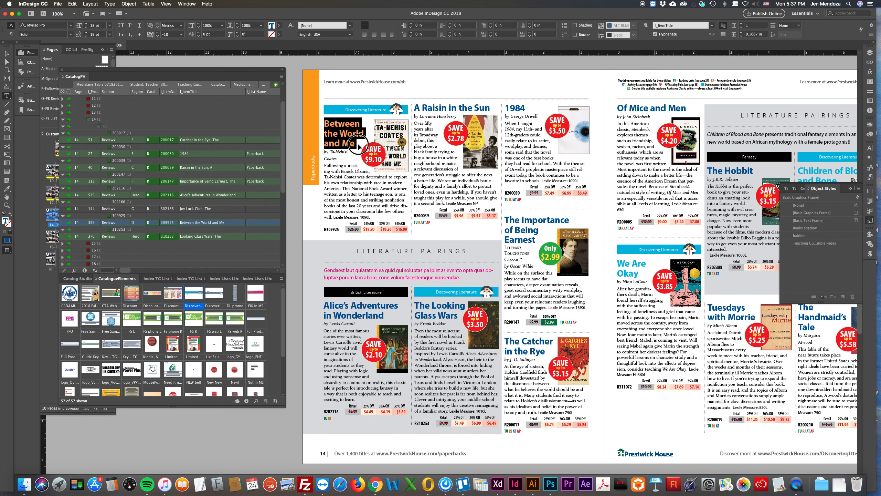
Recolour the Between the World and Me title text on page 14 with the Sky Blue swatch
click(358, 147)
click(870, 124)
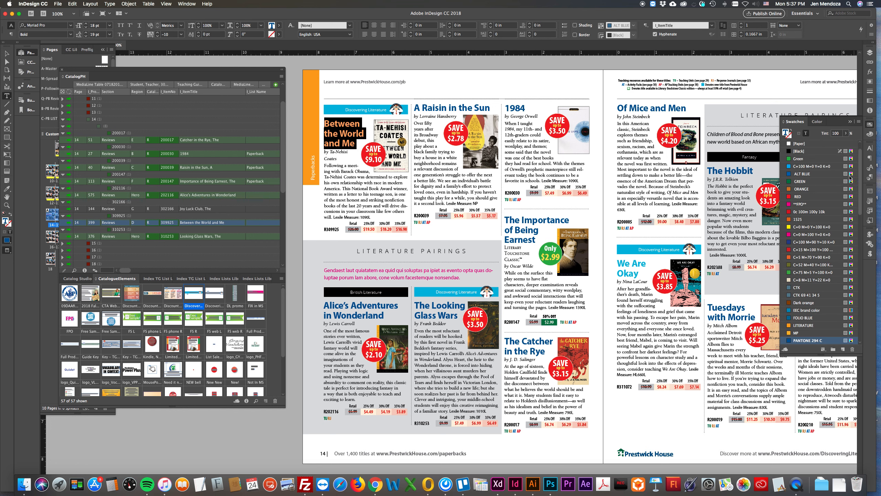
scroll(807, 321, down, 10)
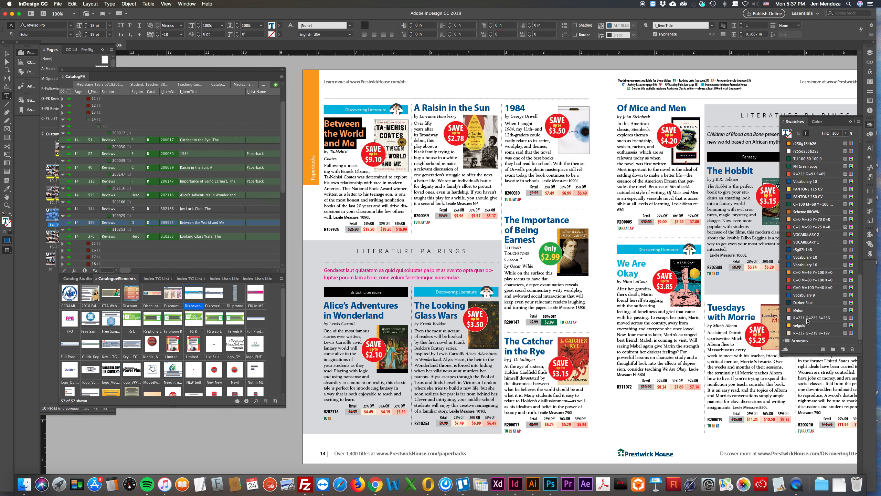
scroll(807, 322, up, 6)
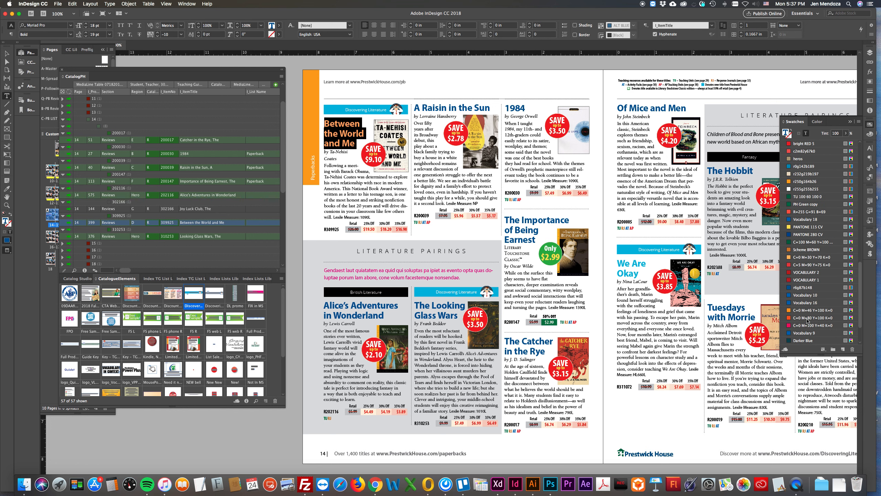
scroll(807, 321, up, 10)
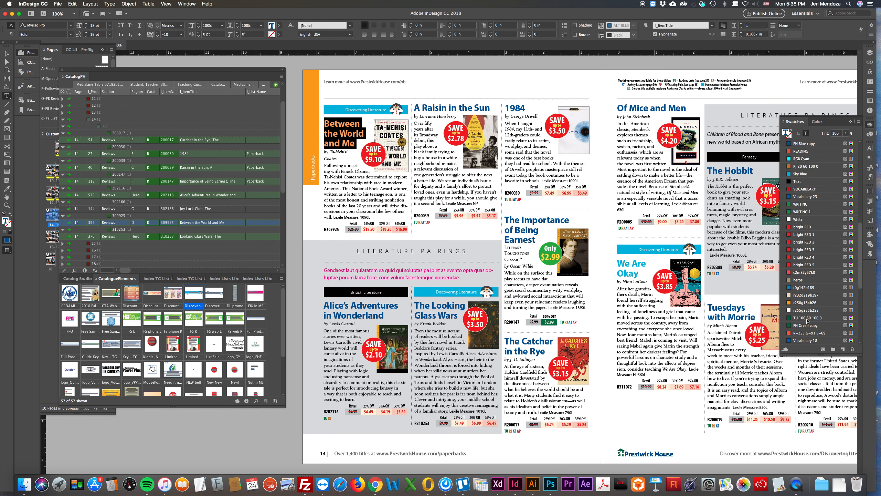
click(798, 189)
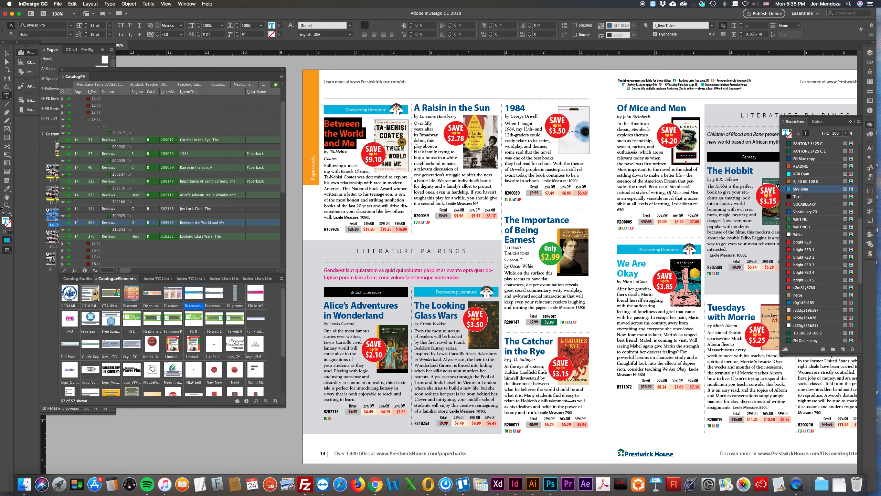
Copy the Sky Blue title formatting onto The Looking Glass Wars title with the Eyedropper, then return to the Selection tool
click(7, 190)
drag(413, 303, 466, 308)
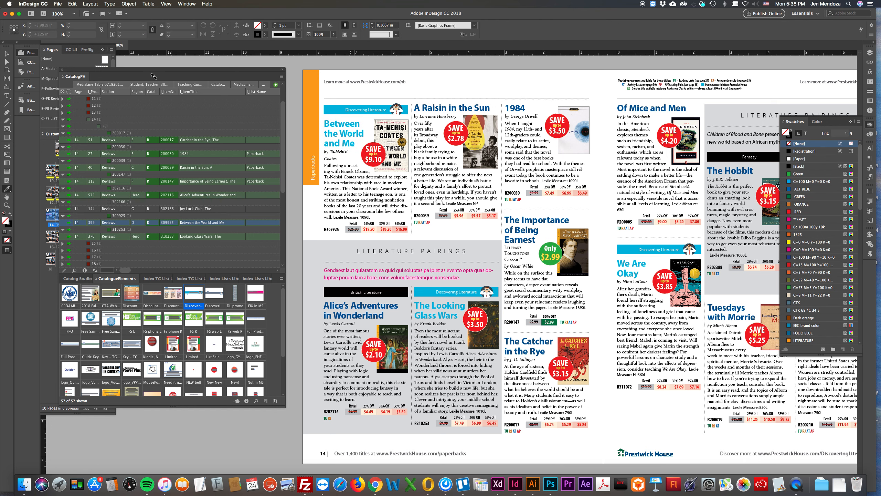
click(7, 53)
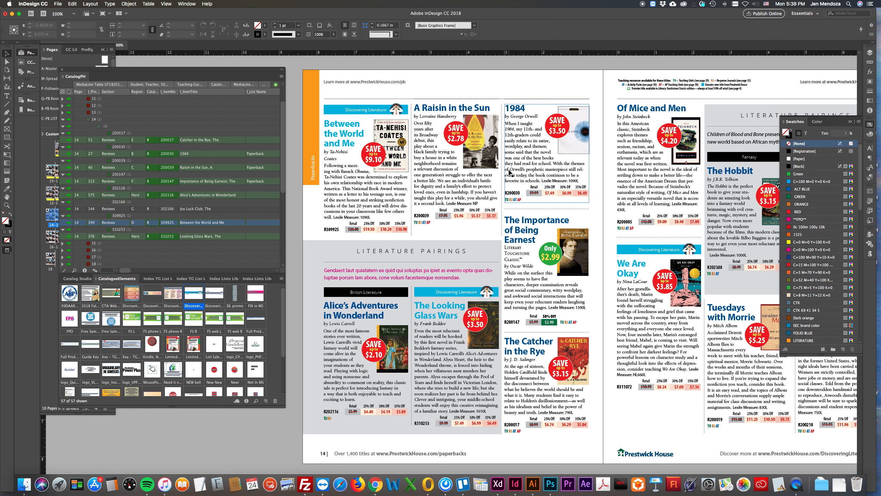
scroll(559, 274, down, 2)
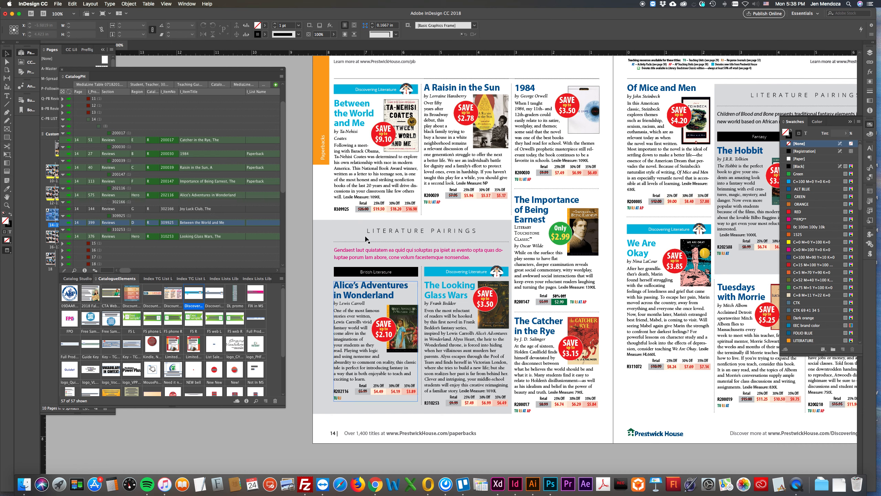
drag(296, 221, 500, 391)
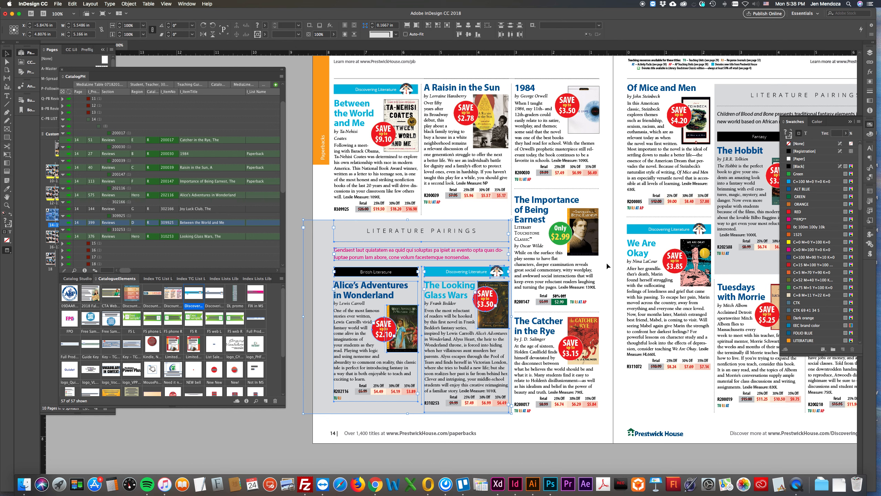
click(609, 210)
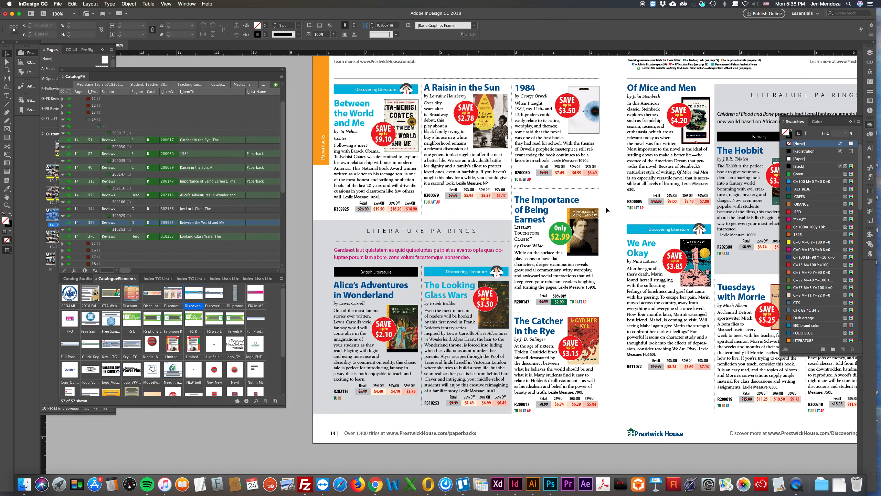